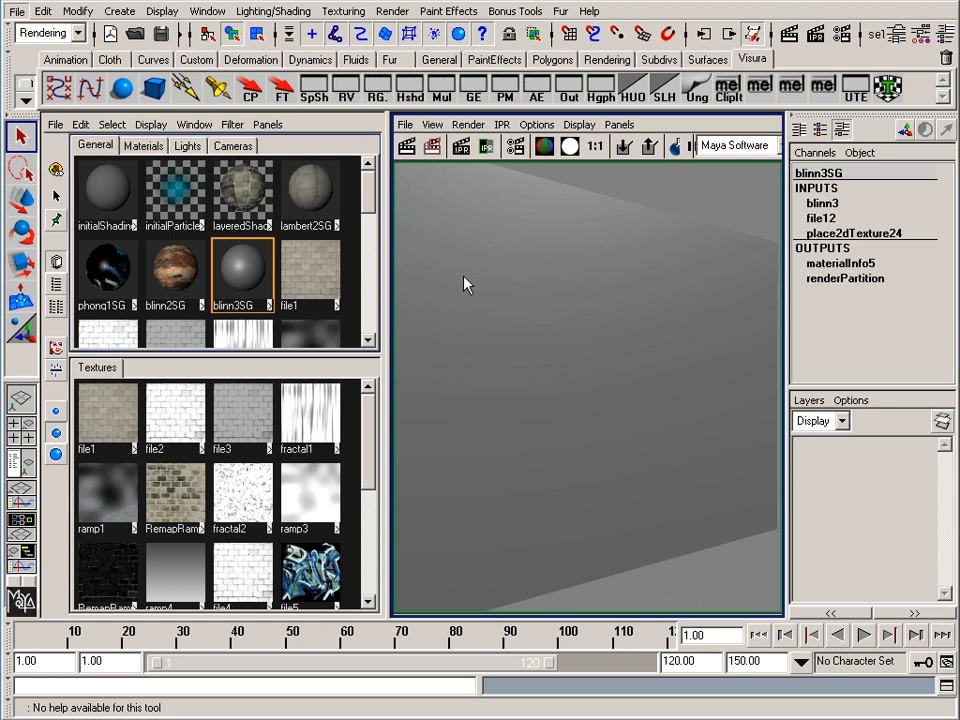
Step: Map a file texture using P168C.tif to the color of the blinn3 material and return to the material's attributes
double_click(240, 285)
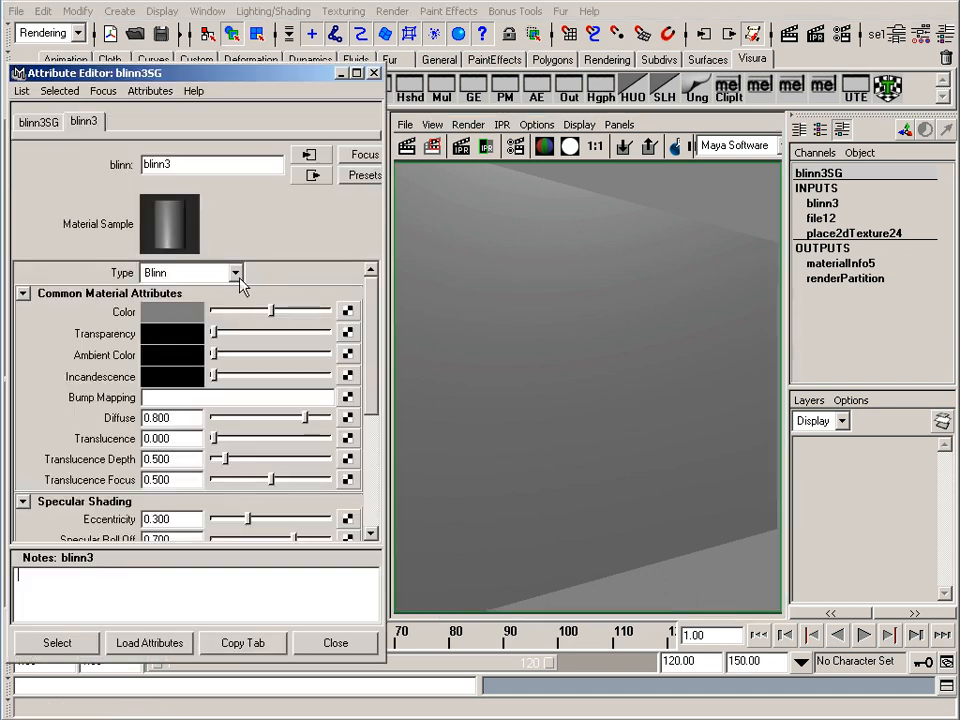
click(350, 312)
click(476, 270)
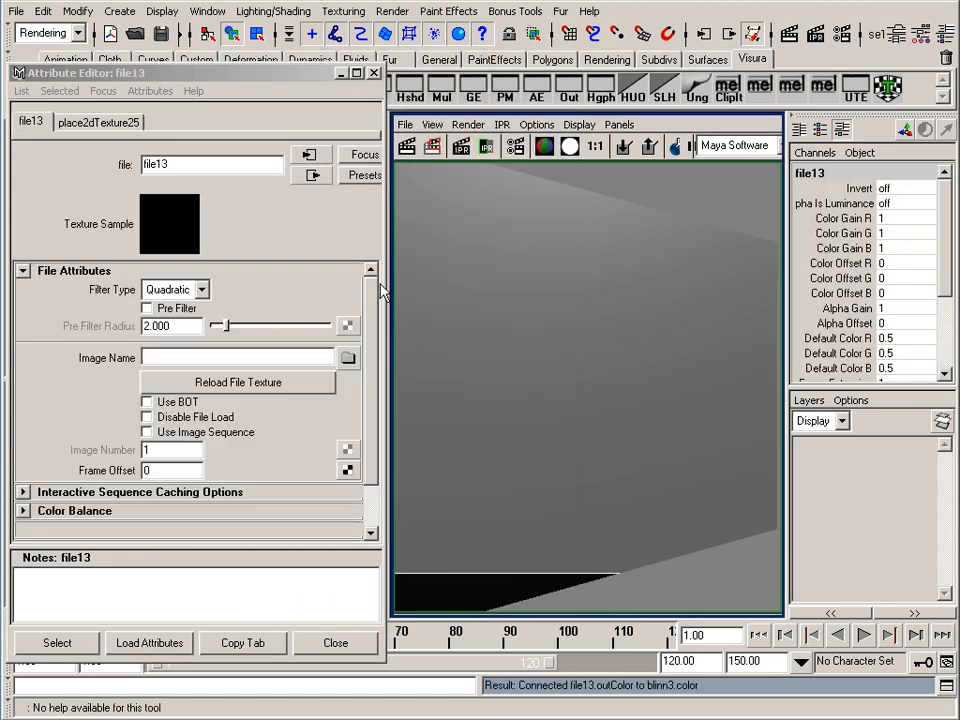
click(347, 358)
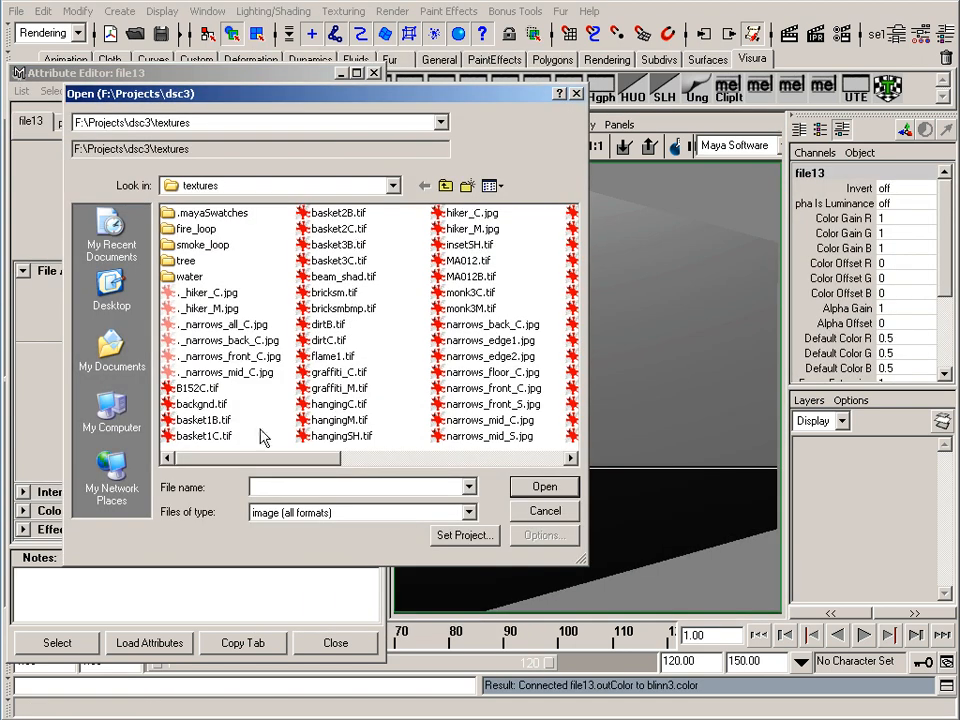
drag(258, 460, 345, 478)
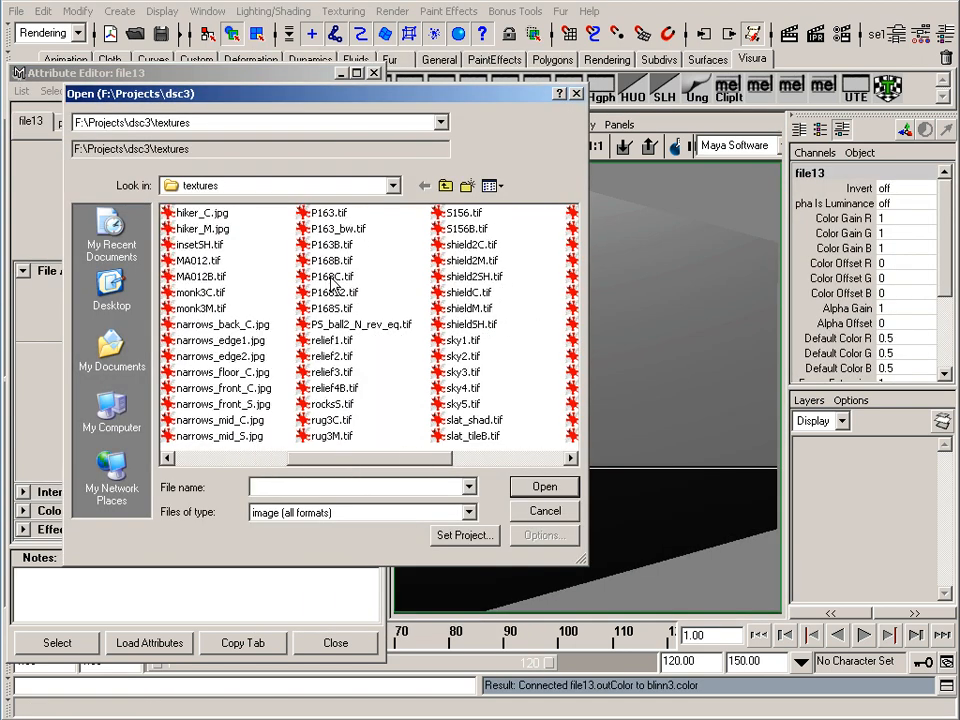
double_click(333, 283)
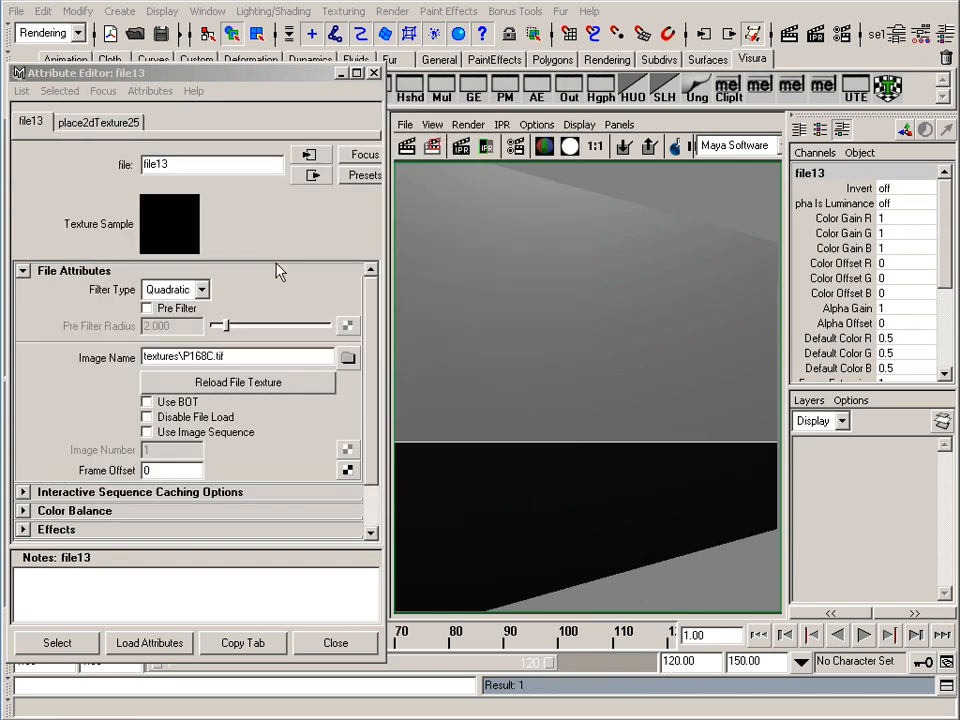
click(313, 175)
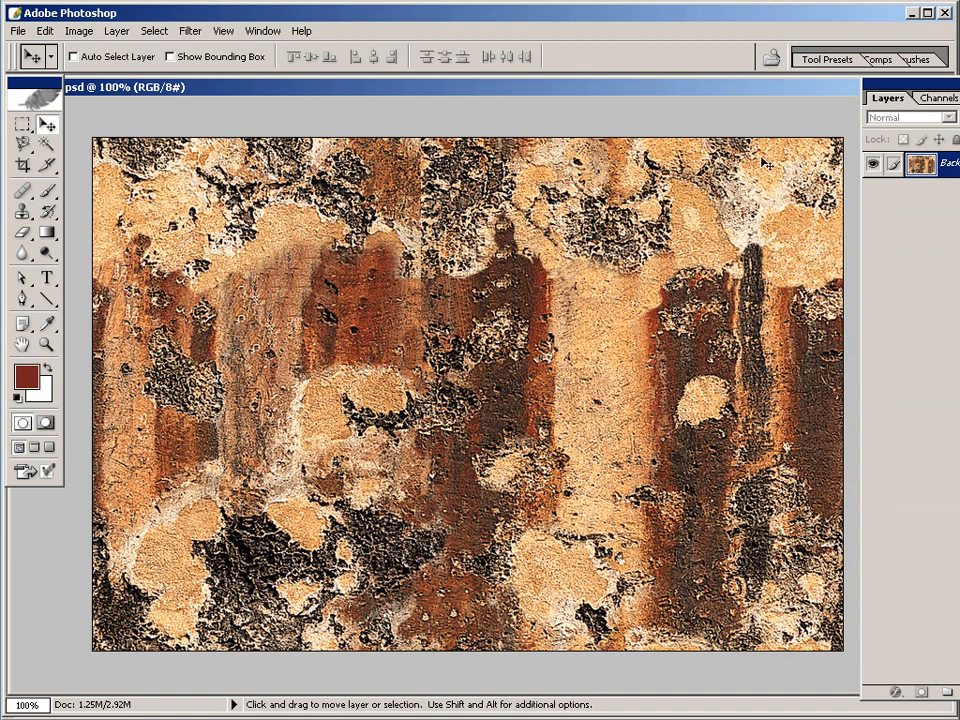
Step: Switch to Photoshop, examine the Alpha 5 channel of P168C.psd, and return to the RGB composite
click(934, 101)
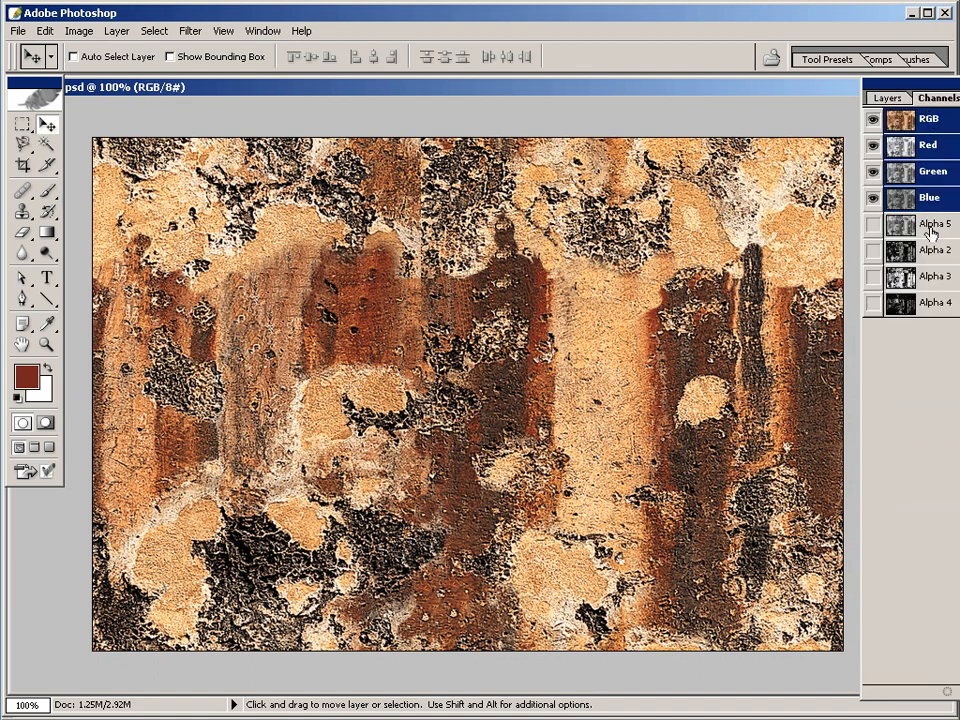
click(930, 227)
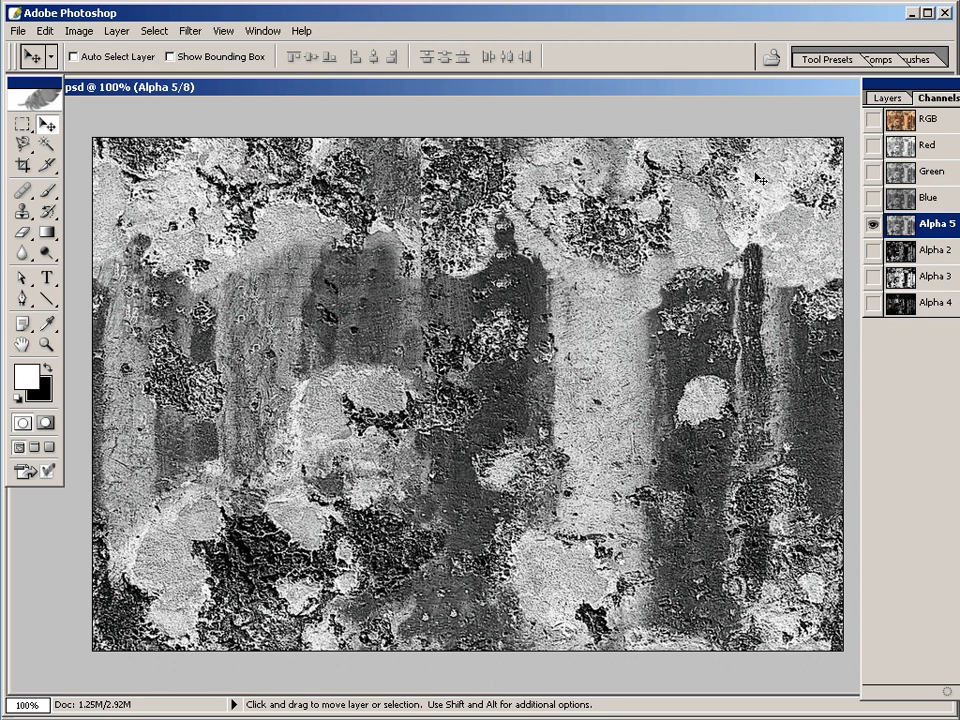
click(950, 120)
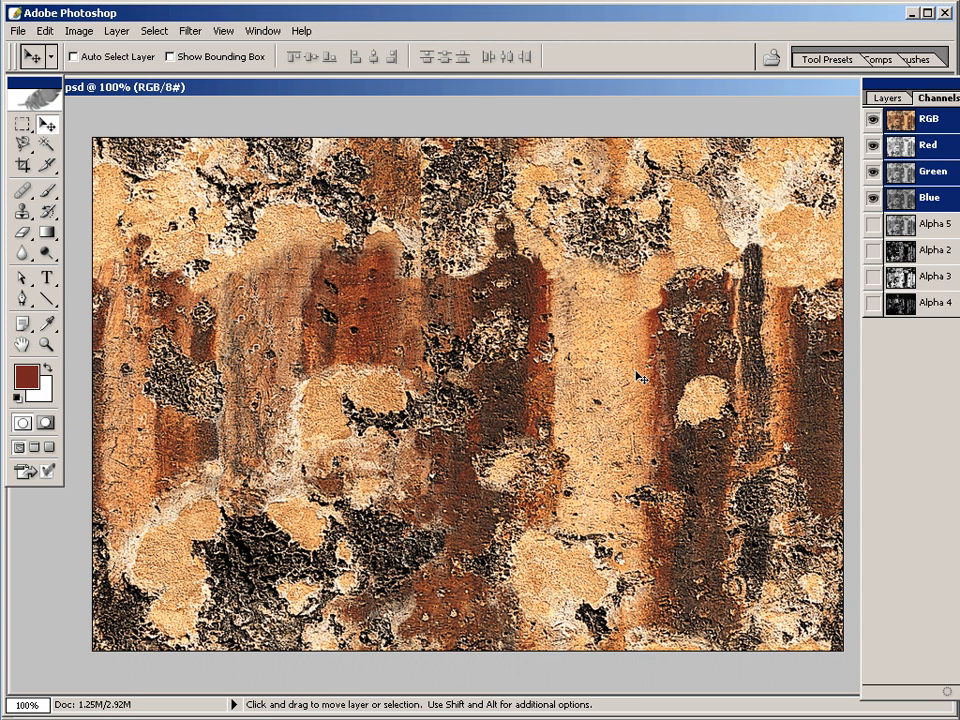
Step: Select the dark brown stained areas with Color Range, sampling their color at a Fuzziness of 70
key(alt)
click(160, 31)
click(165, 122)
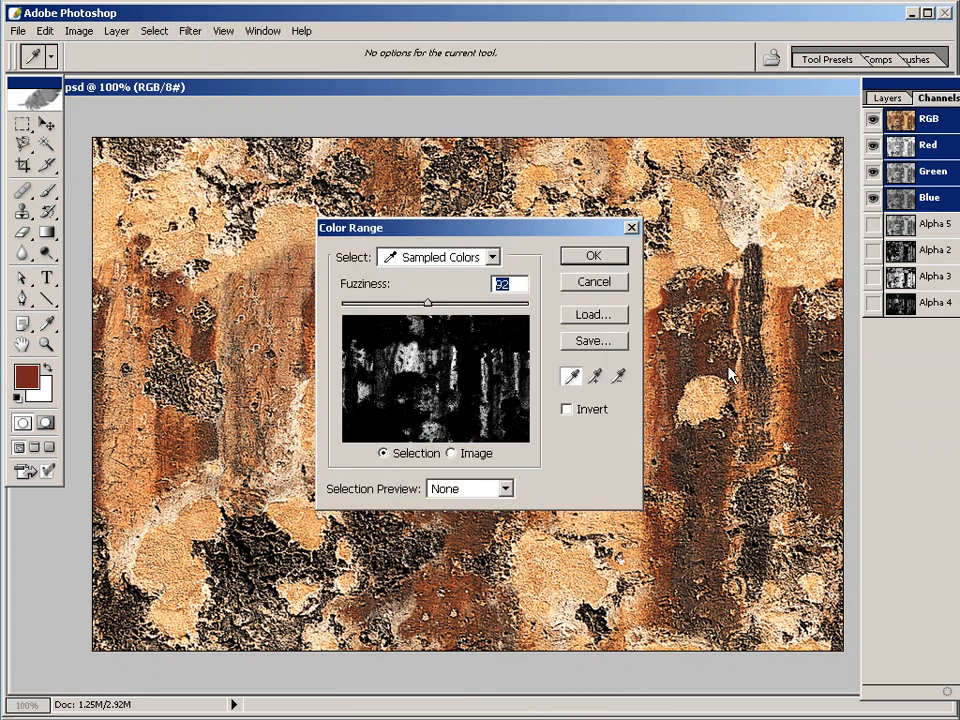
drag(728, 374, 739, 375)
drag(525, 364, 484, 306)
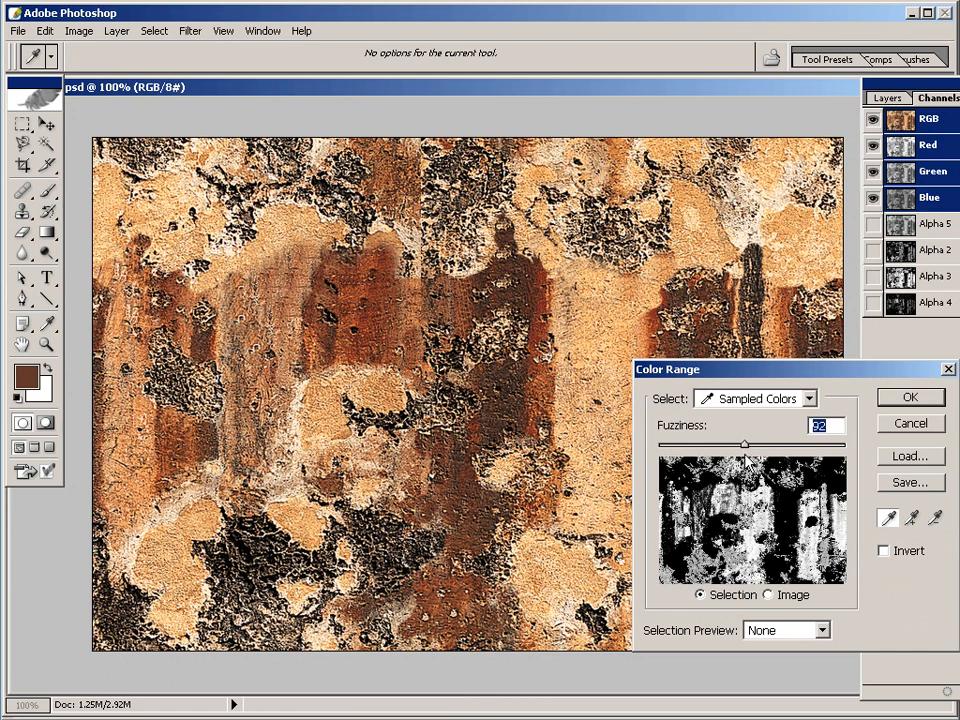
drag(744, 444, 724, 445)
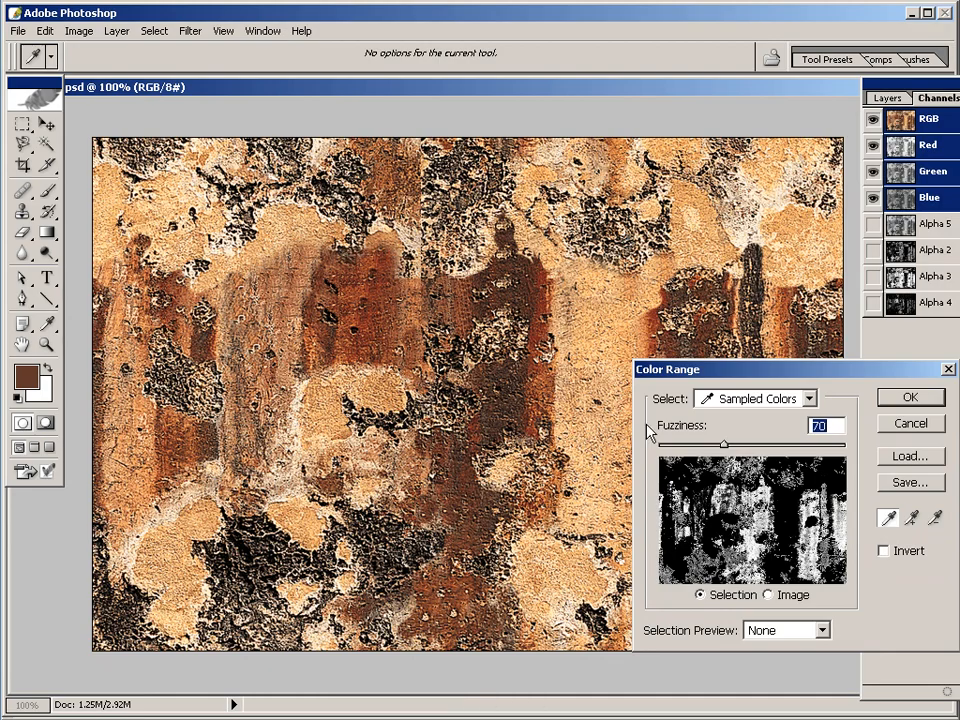
click(910, 397)
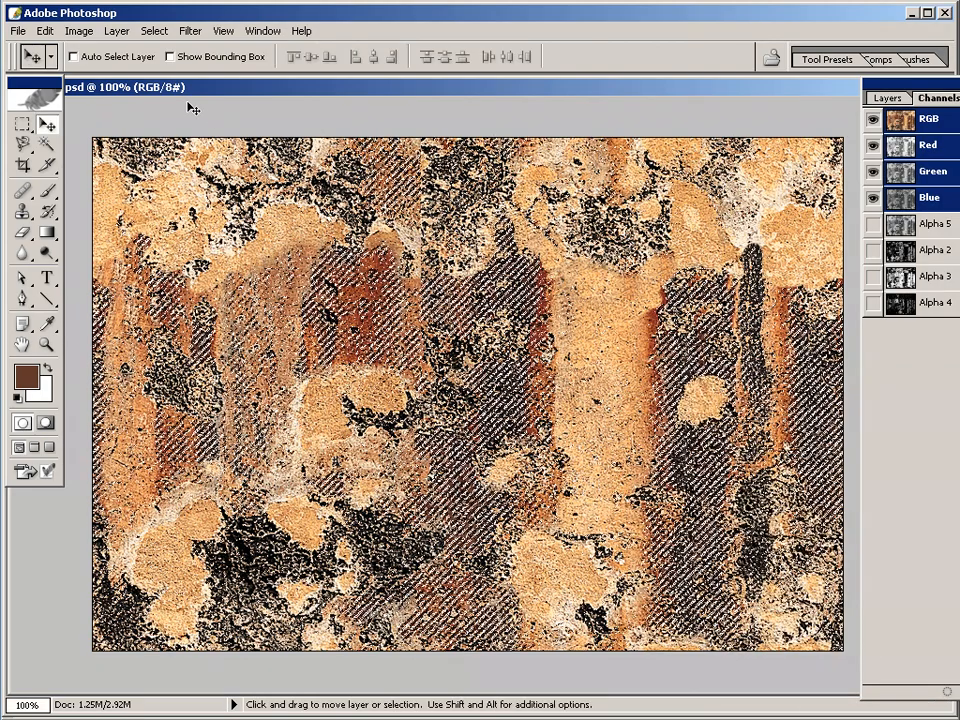
Step: Save the selection as a new unnamed channel in P168C.psd and deselect it
click(156, 31)
click(190, 267)
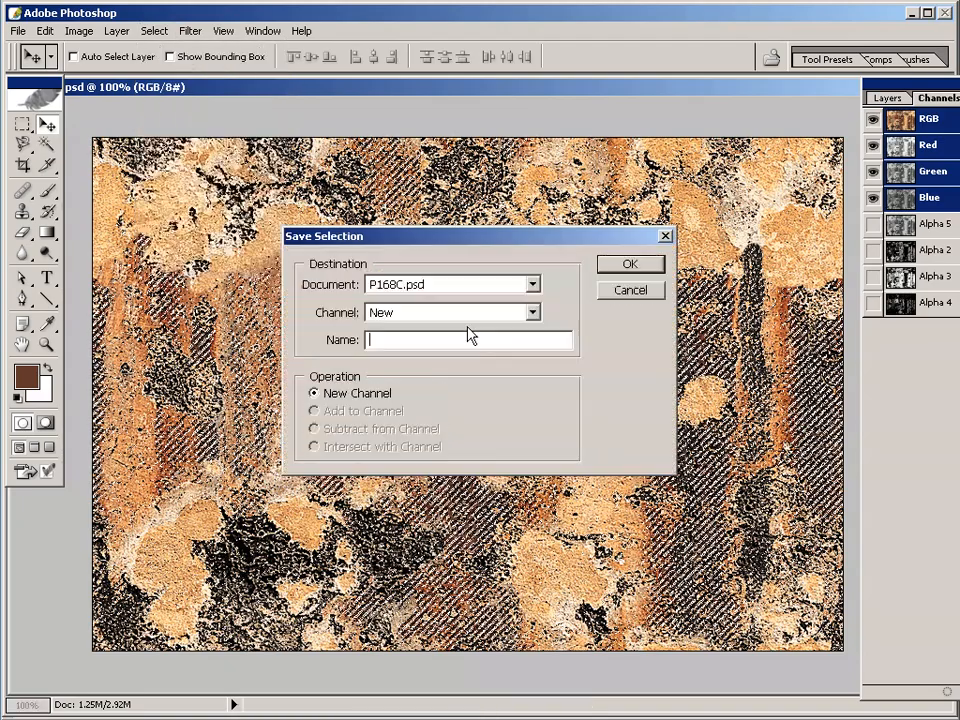
click(649, 263)
key(ctrl+d)
Step: Apply the Despeckle noise filter to the newly saved alpha channel
click(935, 328)
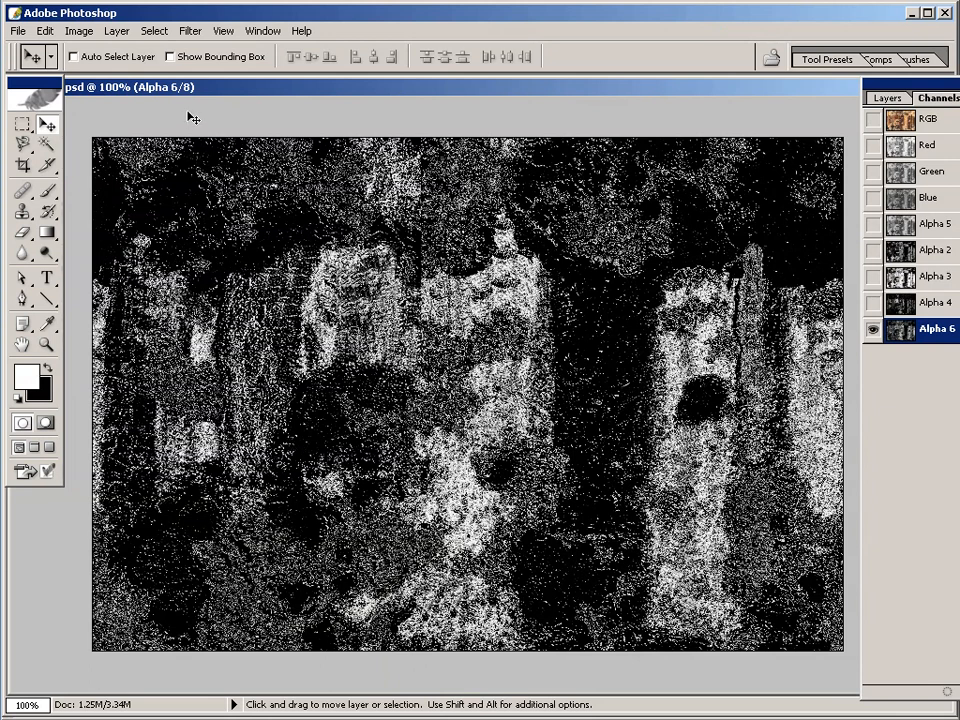
click(190, 31)
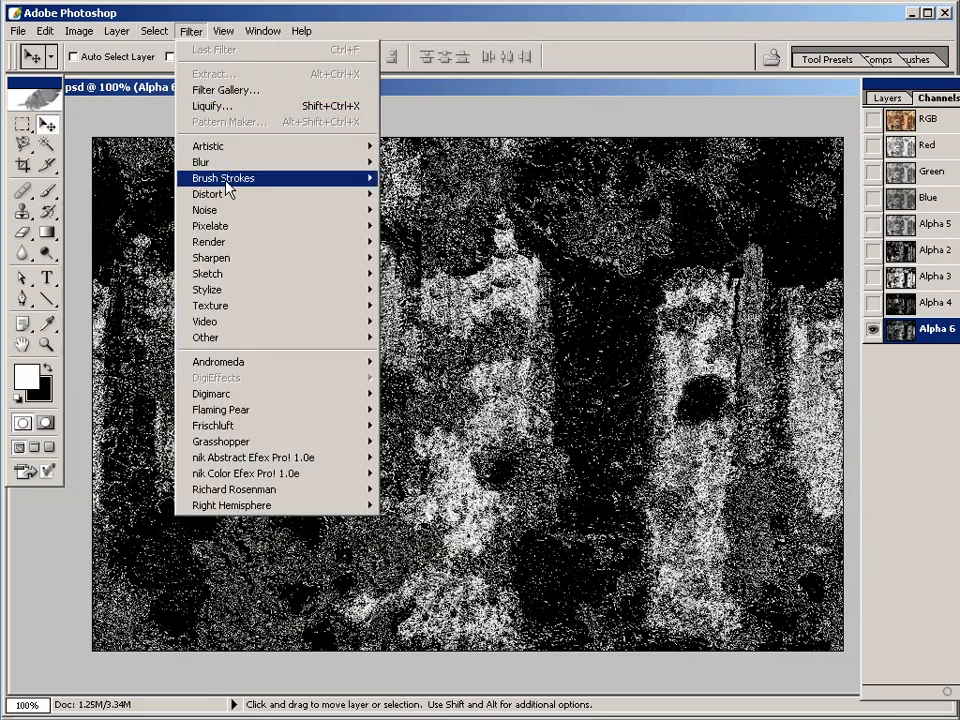
mouse_move(226, 212)
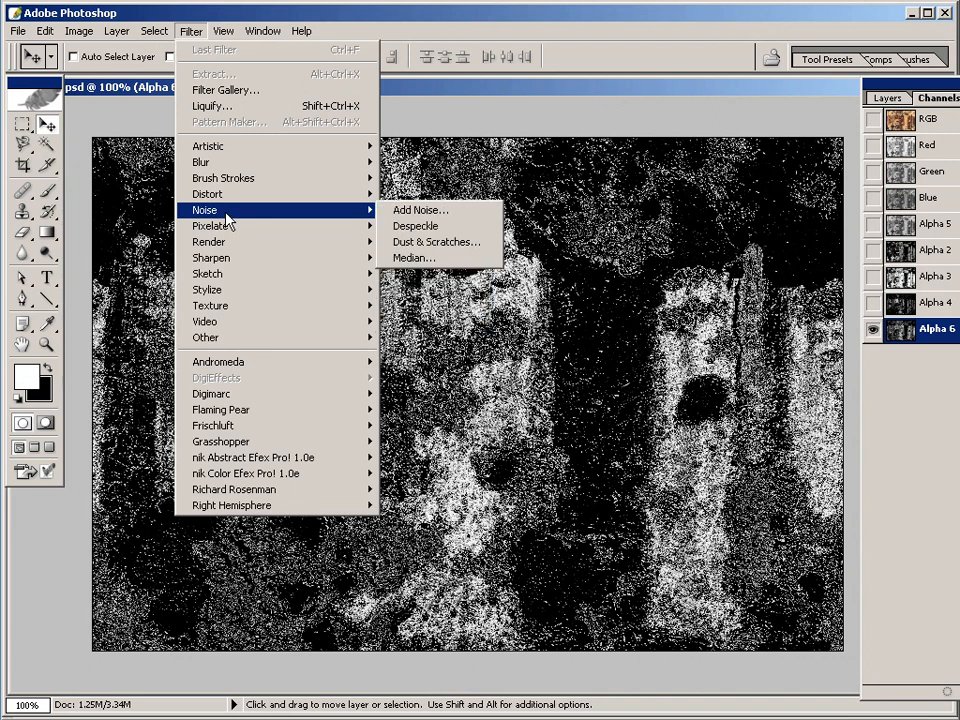
click(412, 228)
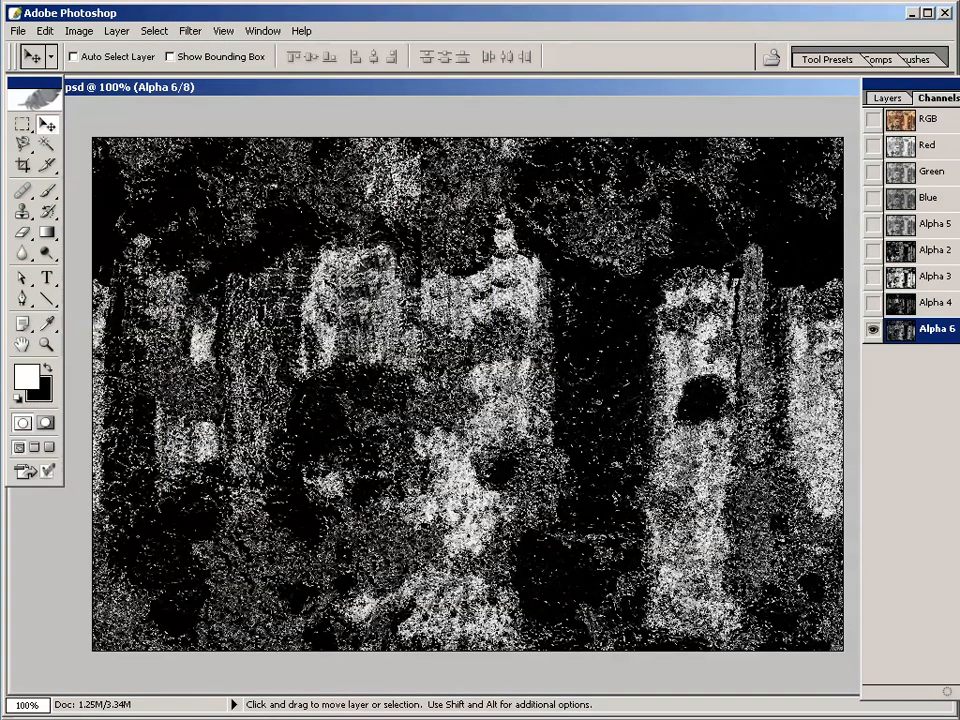
Step: Compare the Alpha 2, Alpha 3 and Alpha 4 channels by displaying them one after another
click(935, 251)
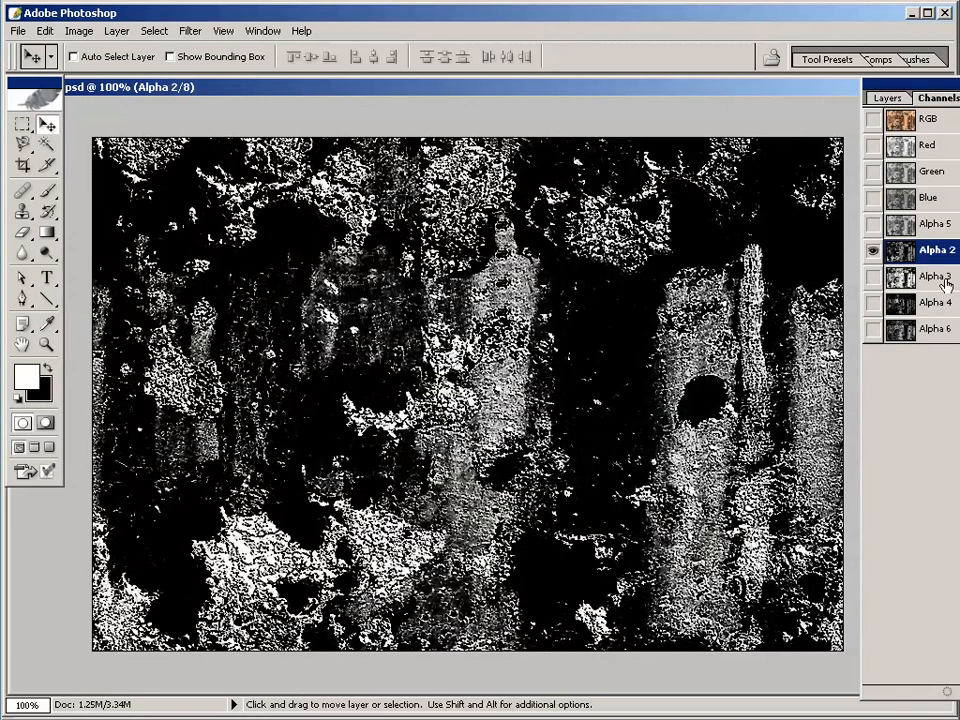
click(946, 280)
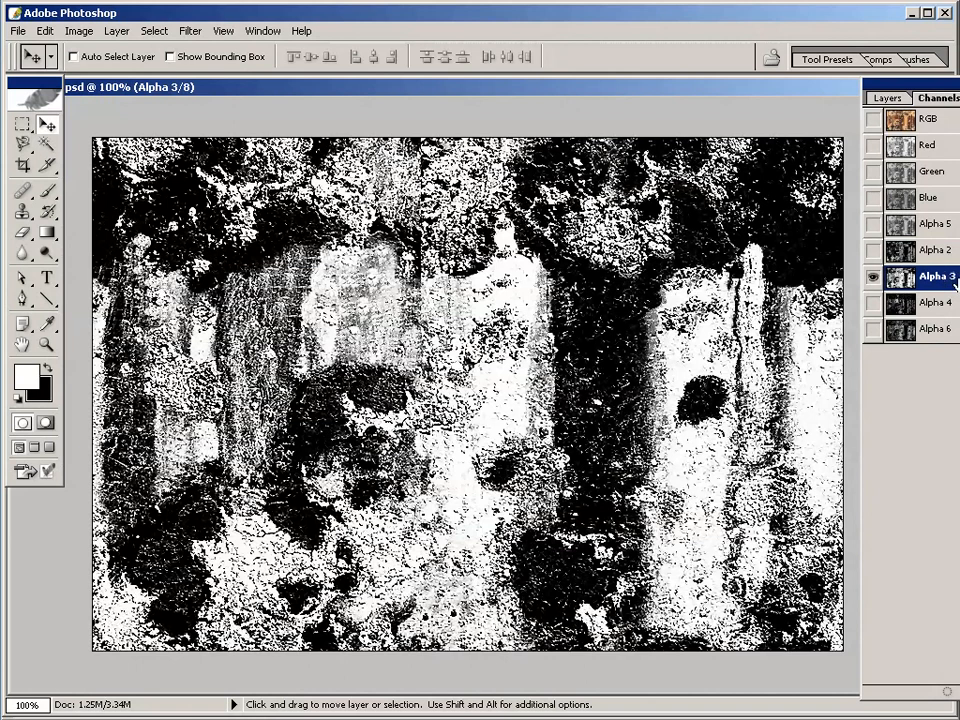
click(952, 254)
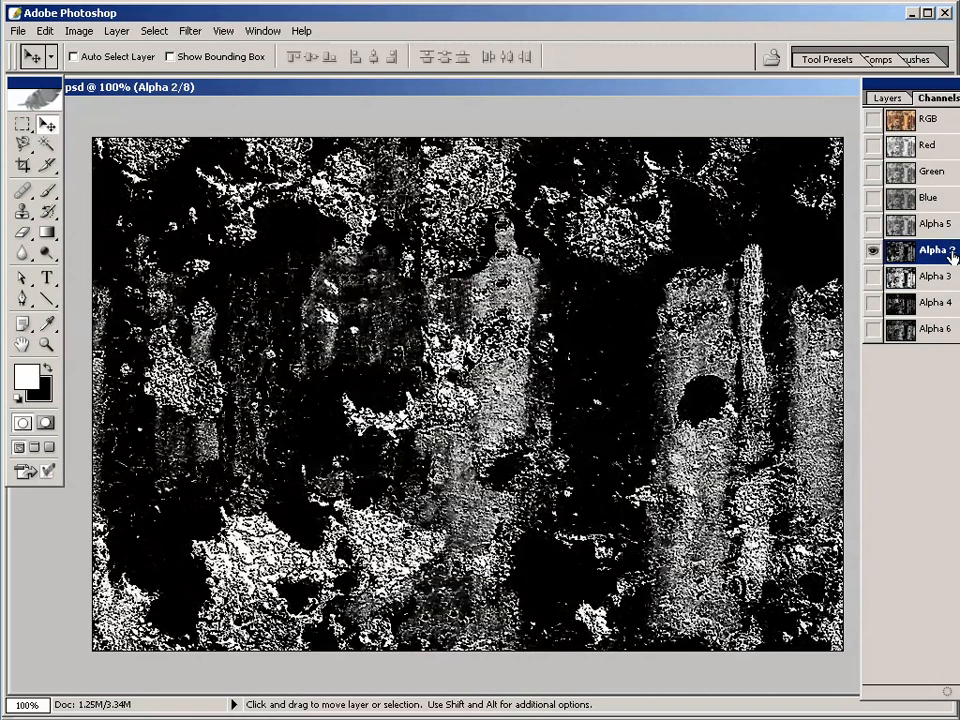
click(954, 280)
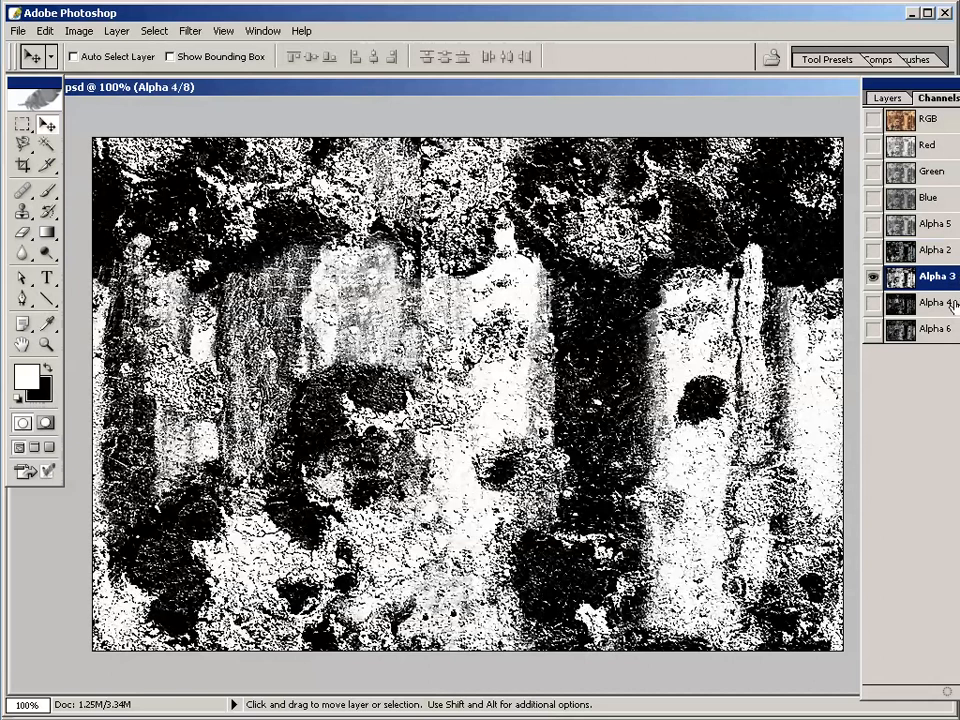
click(953, 306)
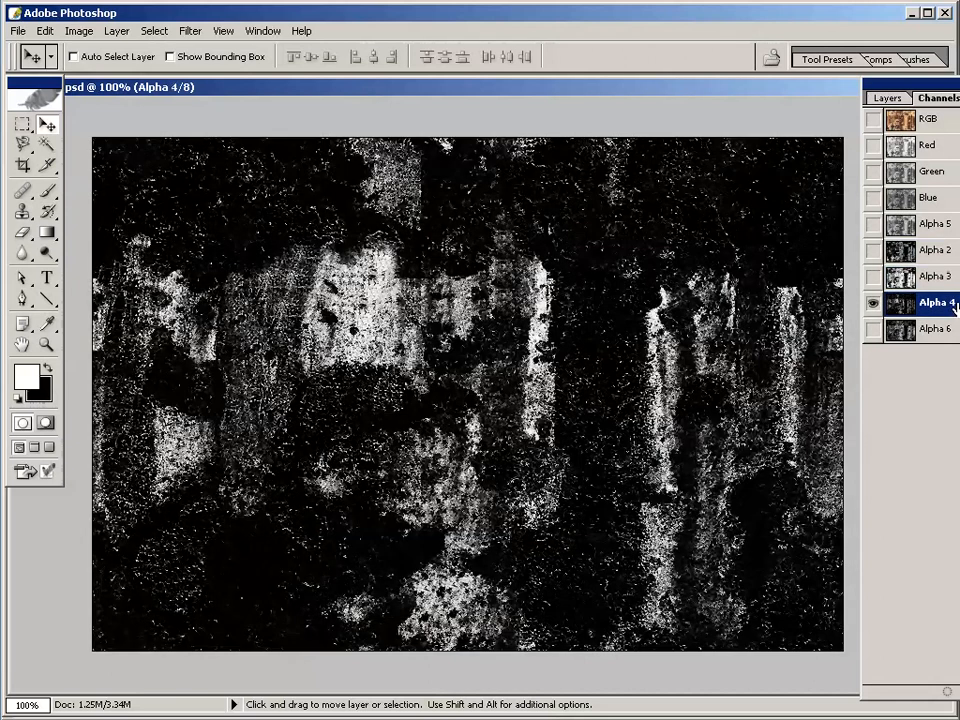
click(951, 280)
click(951, 253)
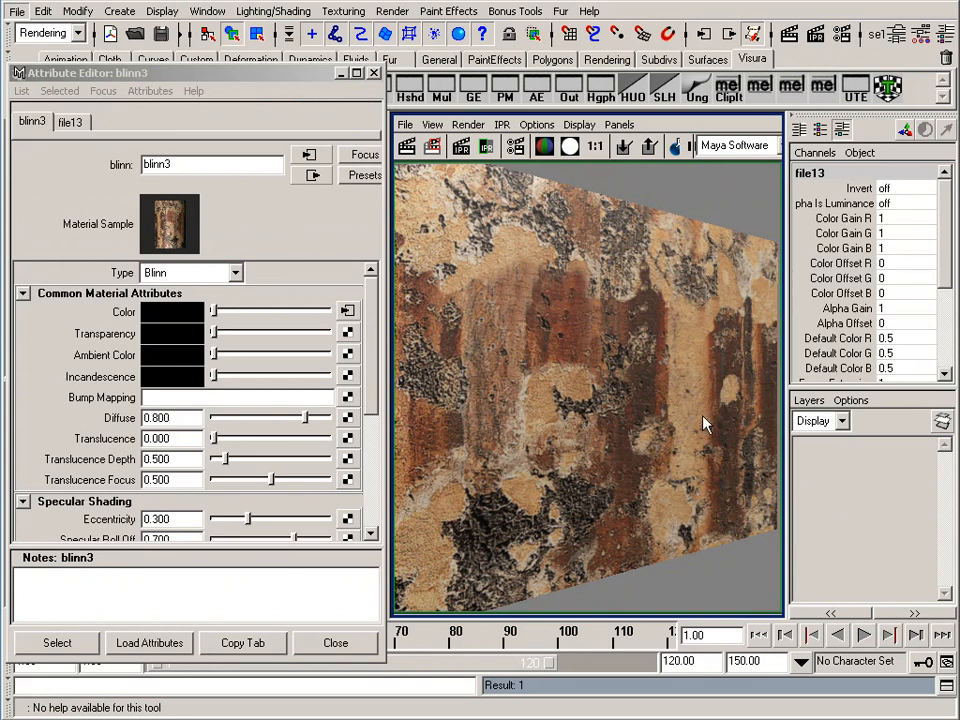
Step: Switch to Maya, map a file texture using P168B.tif to blinn3's bump mapping, and turn on Invert for it
click(347, 399)
click(447, 278)
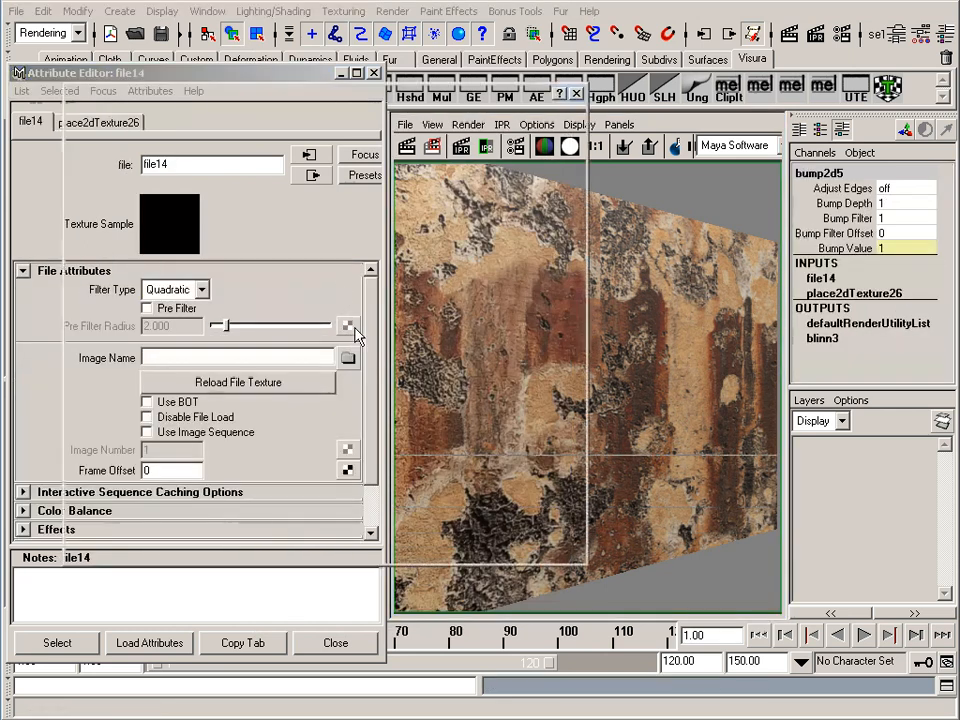
click(348, 357)
drag(279, 461, 358, 463)
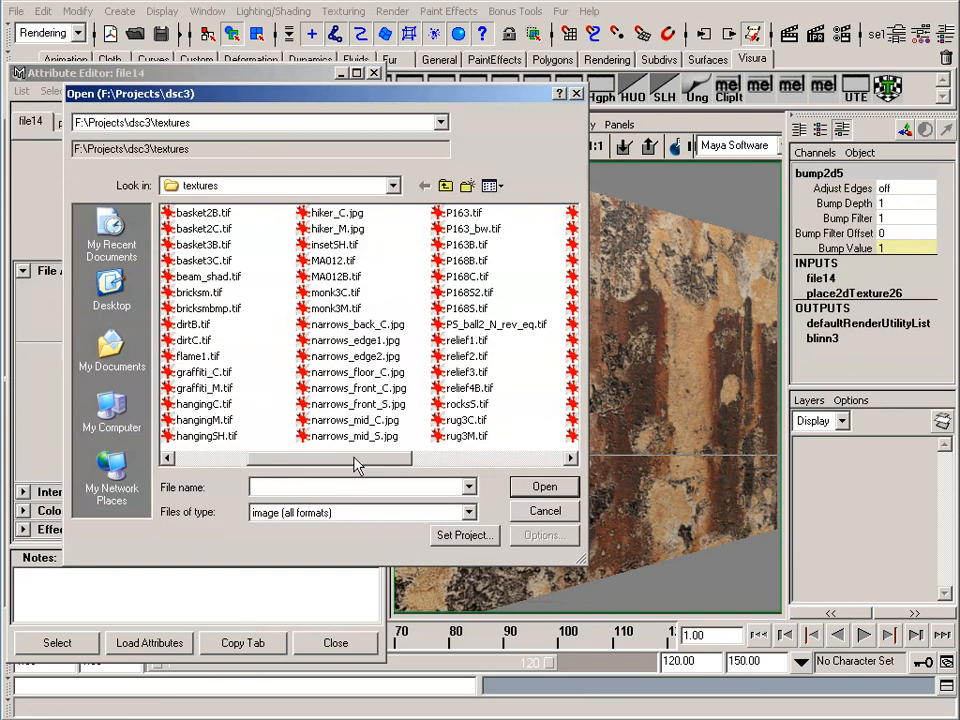
double_click(462, 261)
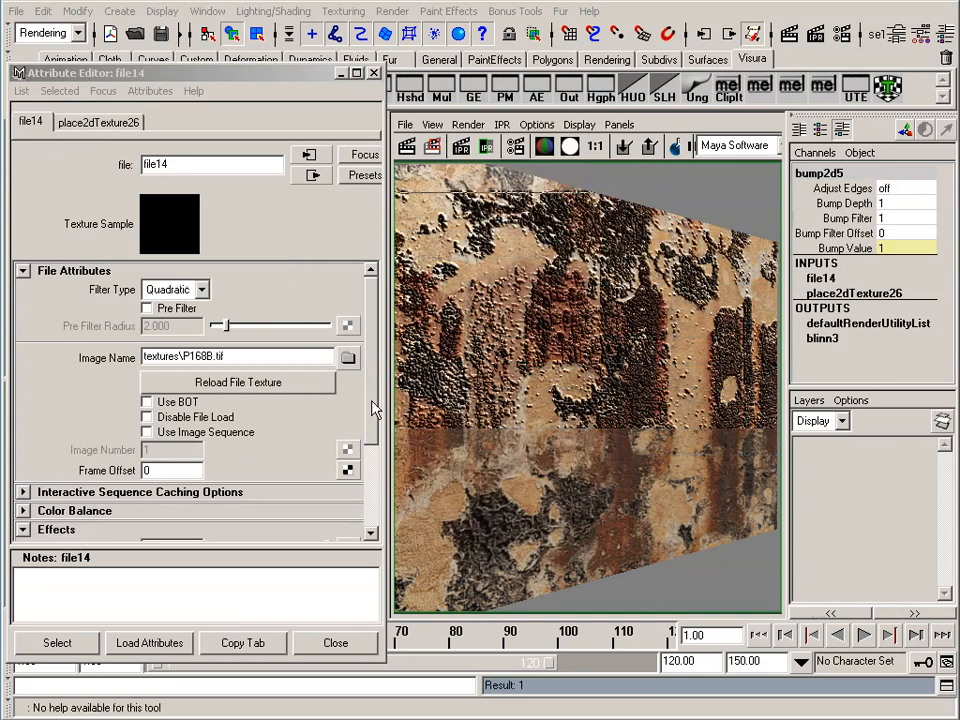
scroll(370, 420, down, 2)
click(147, 521)
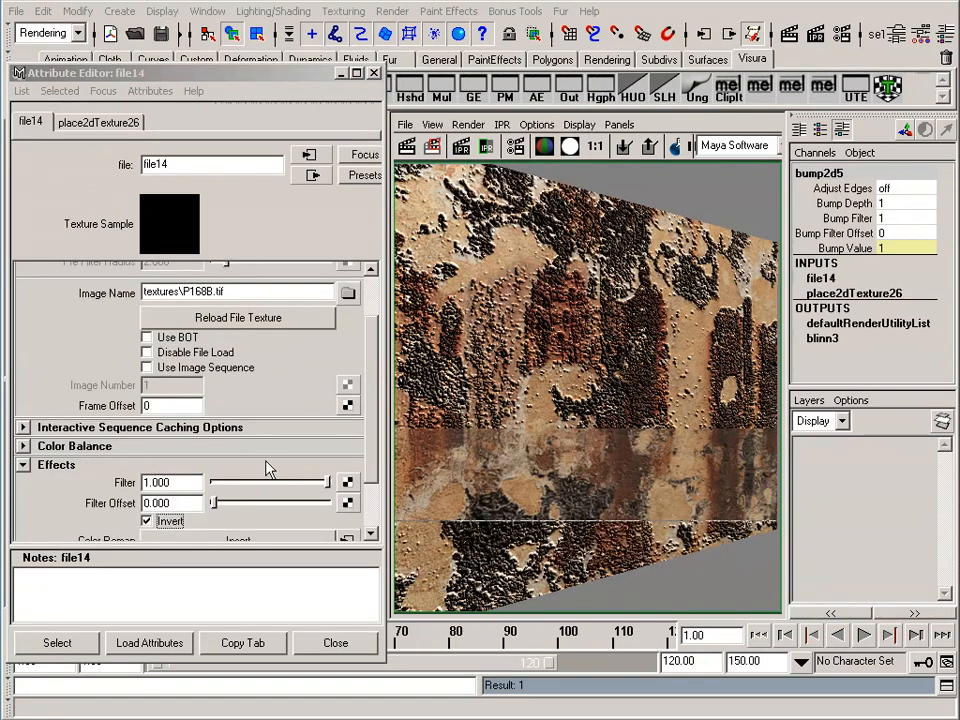
Step: Reduce the bump file texture's Alpha Gain to 0.116 and return to the blinn3 material's attributes
click(113, 449)
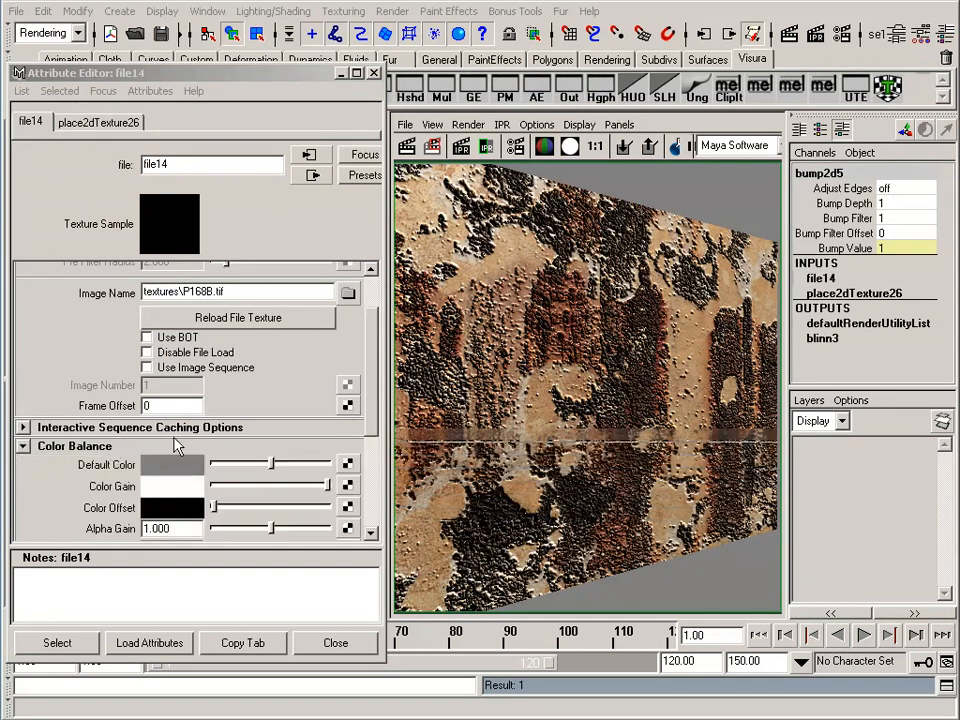
scroll(368, 368, down, 1)
scroll(368, 368, down, 1)
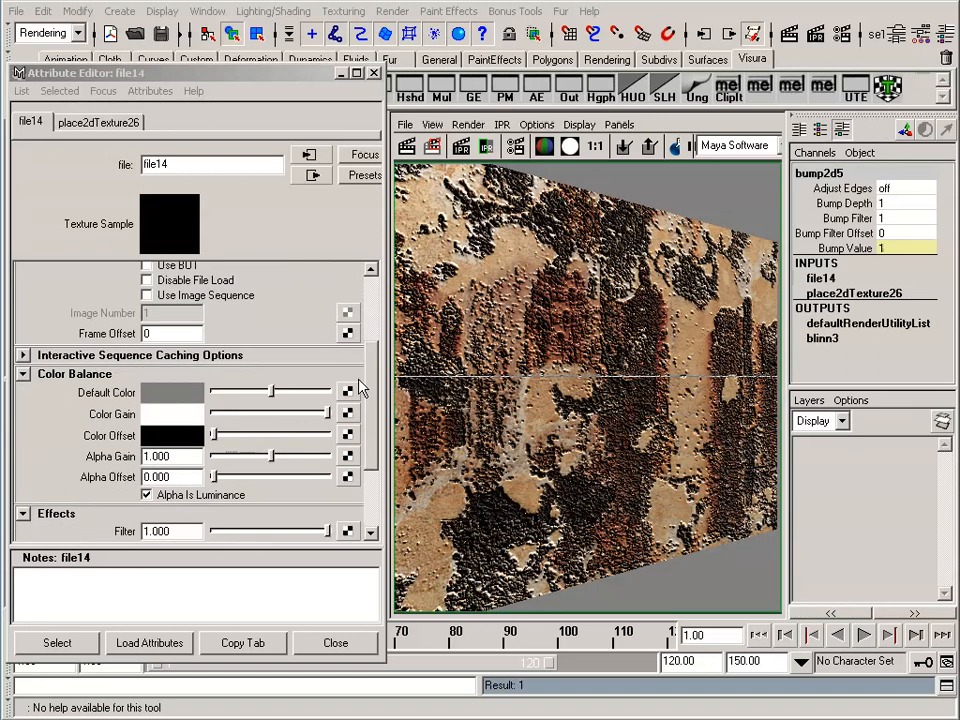
drag(277, 458, 230, 456)
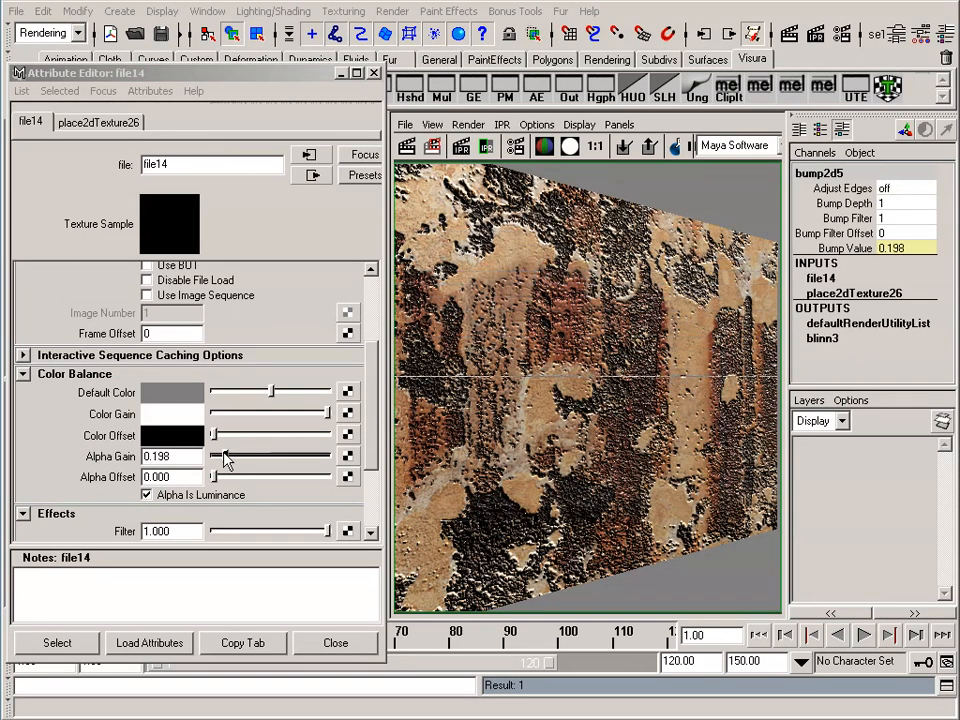
drag(227, 456, 221, 456)
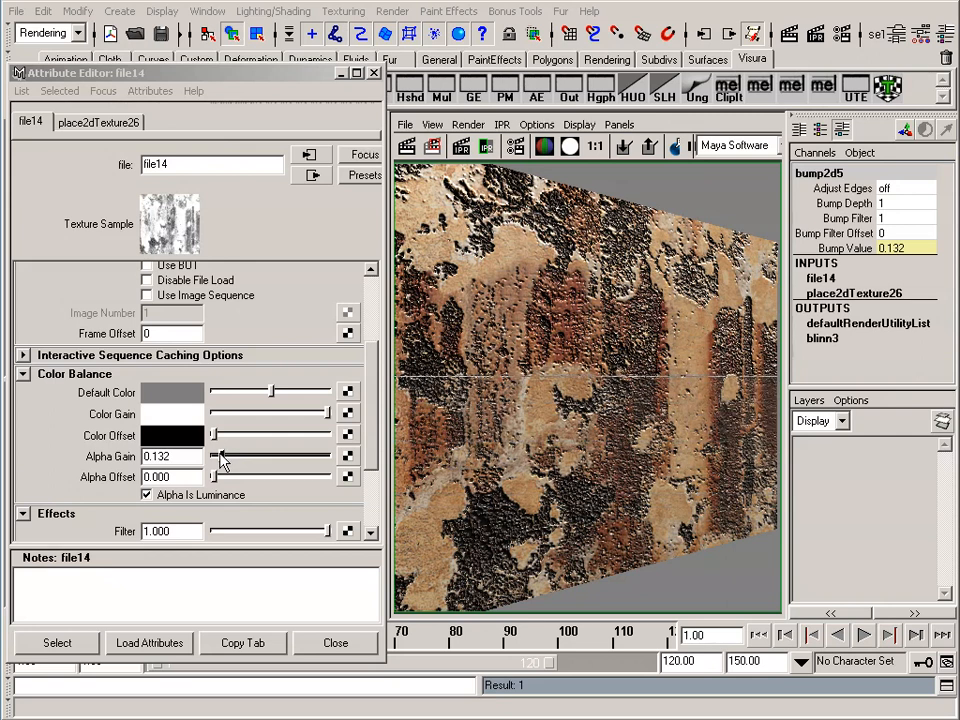
drag(222, 456, 218, 456)
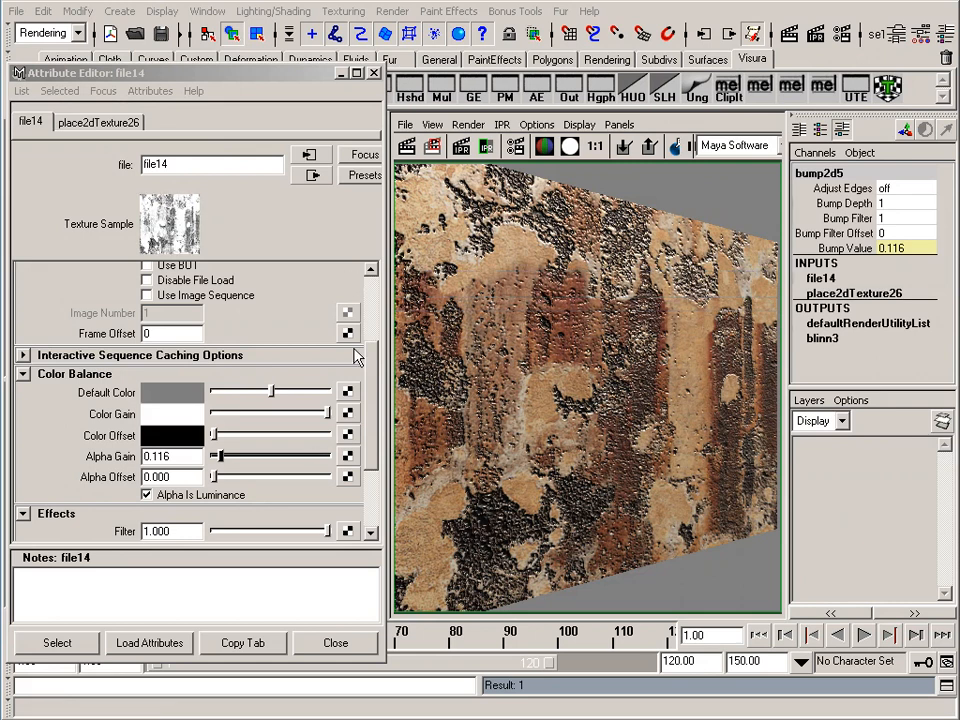
scroll(373, 381, up, 3)
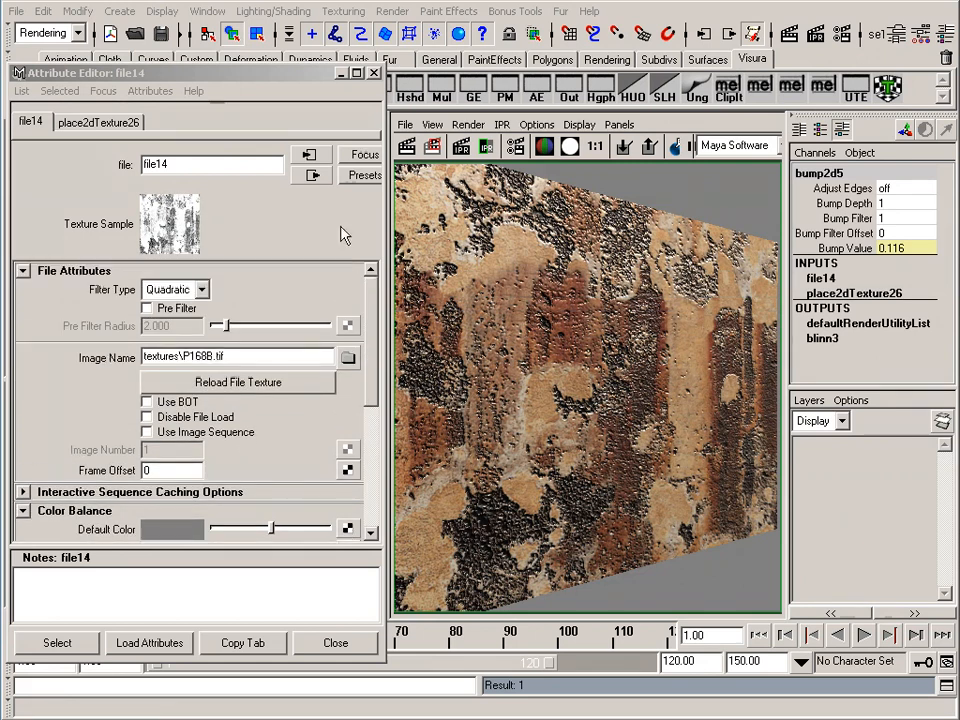
click(313, 175)
click(313, 175)
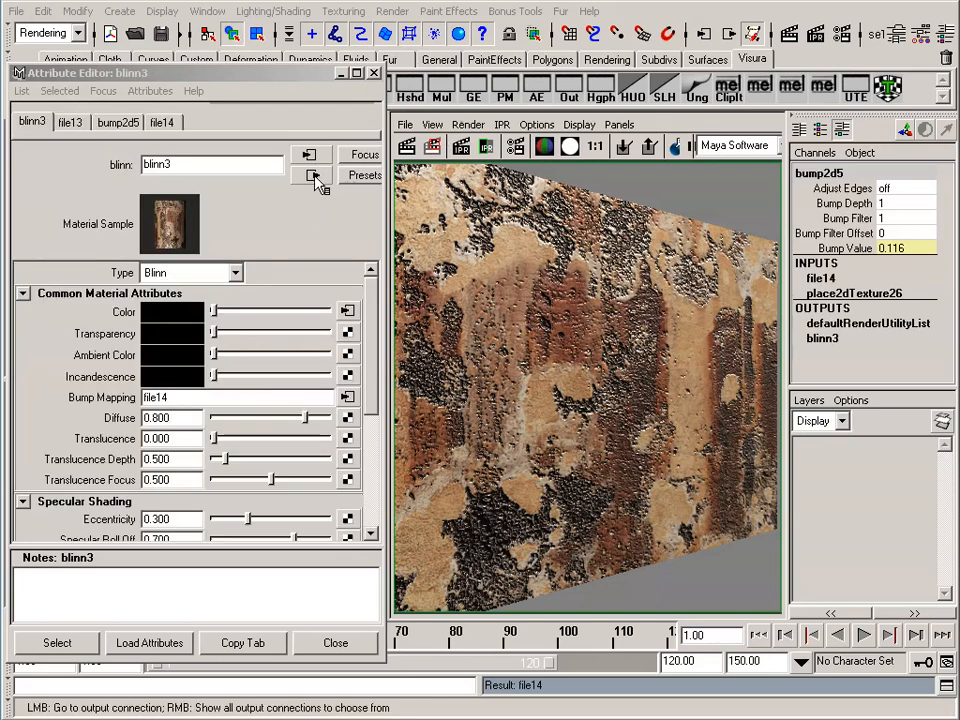
Step: Map a File texture to blinn3's Specular Color and load P168S.tif from the textures folder into it
mouse_move(369, 381)
mouse_down()
mouse_move(368, 450)
mouse_move(369, 439)
mouse_up()
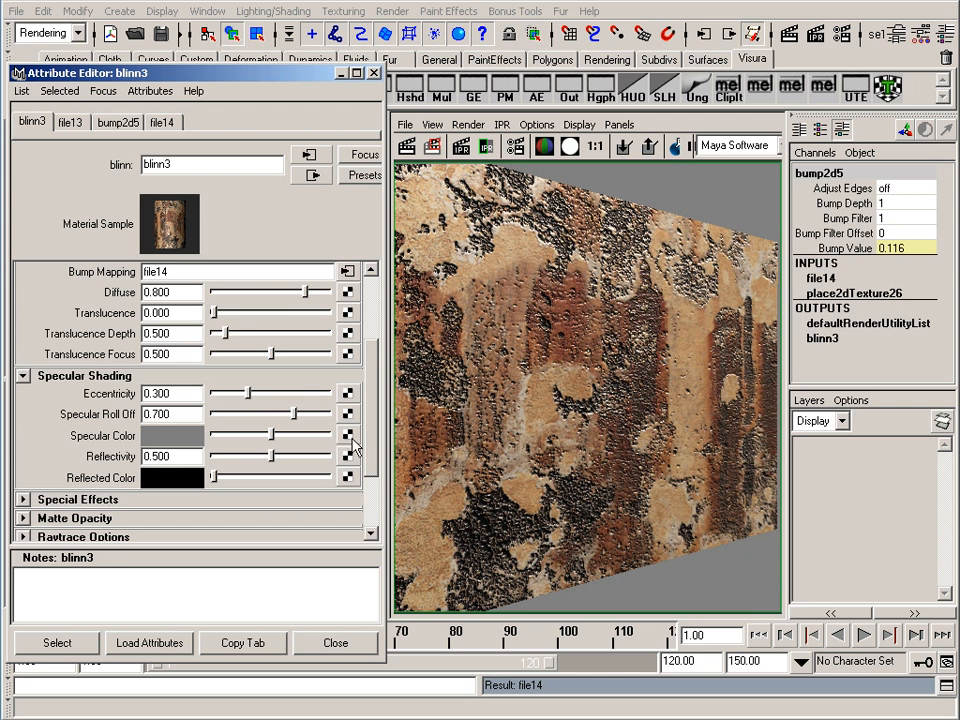
click(347, 435)
click(443, 264)
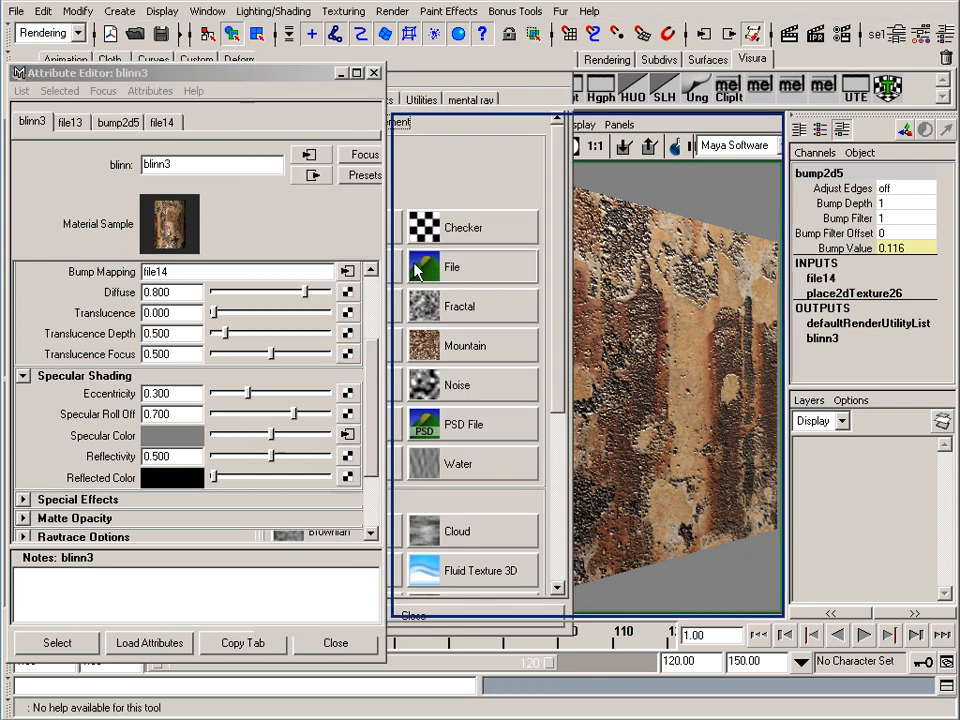
click(348, 359)
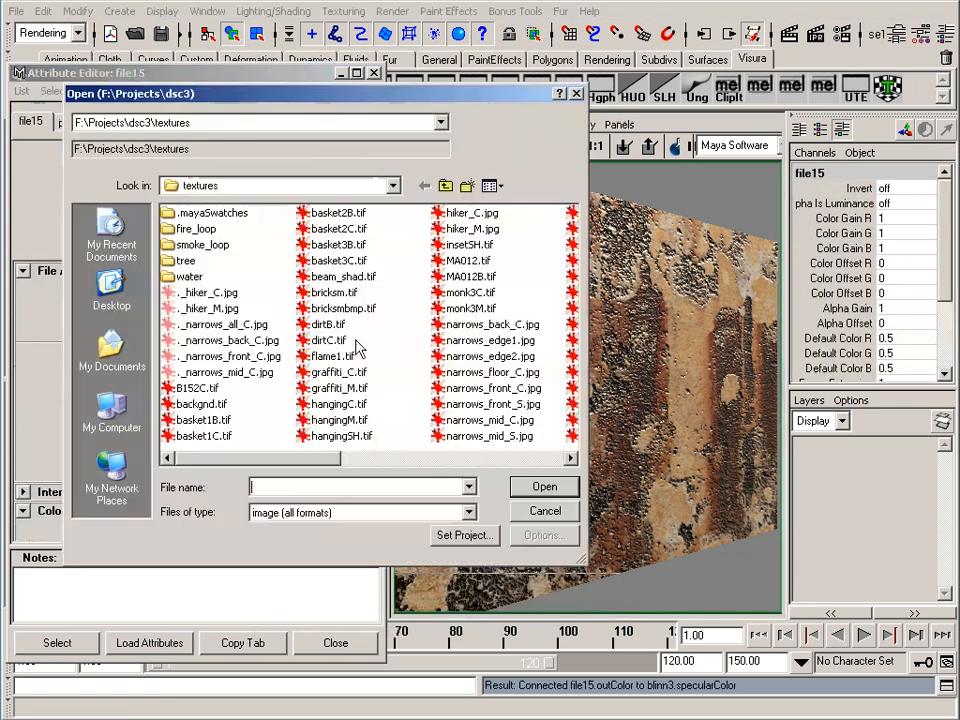
drag(300, 459, 375, 462)
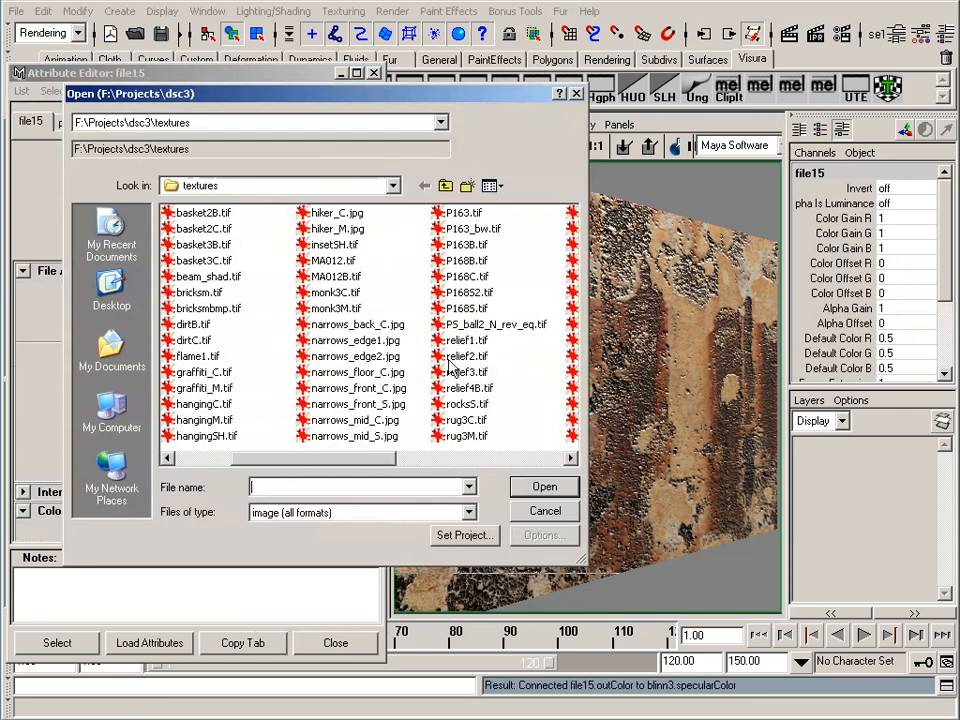
double_click(455, 309)
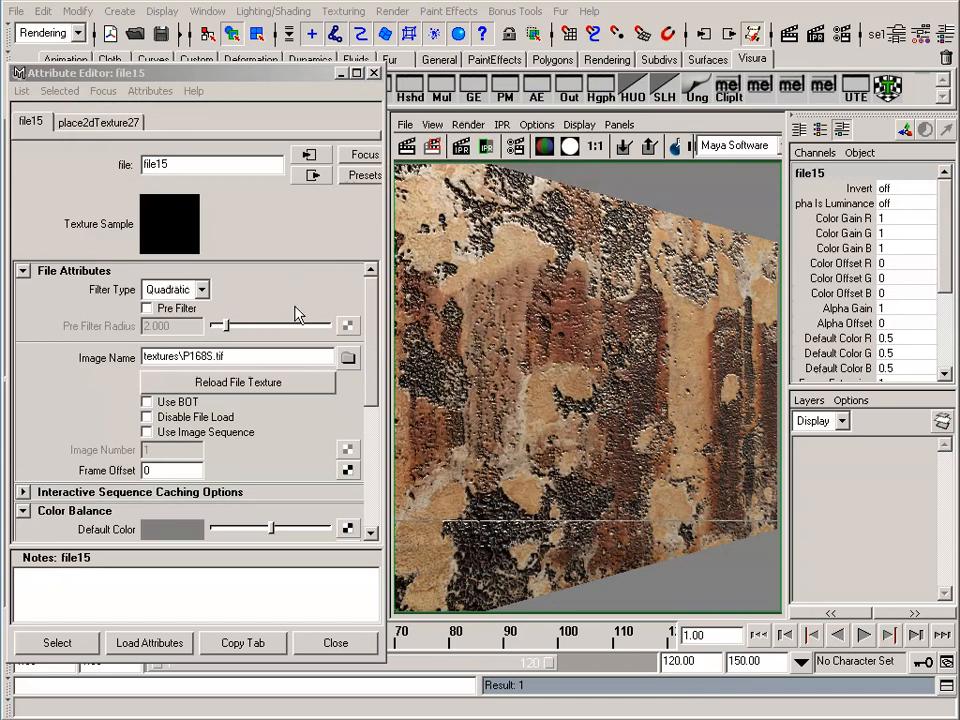
Step: Turn on Invert for the P168S.tif specular texture and reduce its Color Gain to 0.347
drag(368, 358, 370, 388)
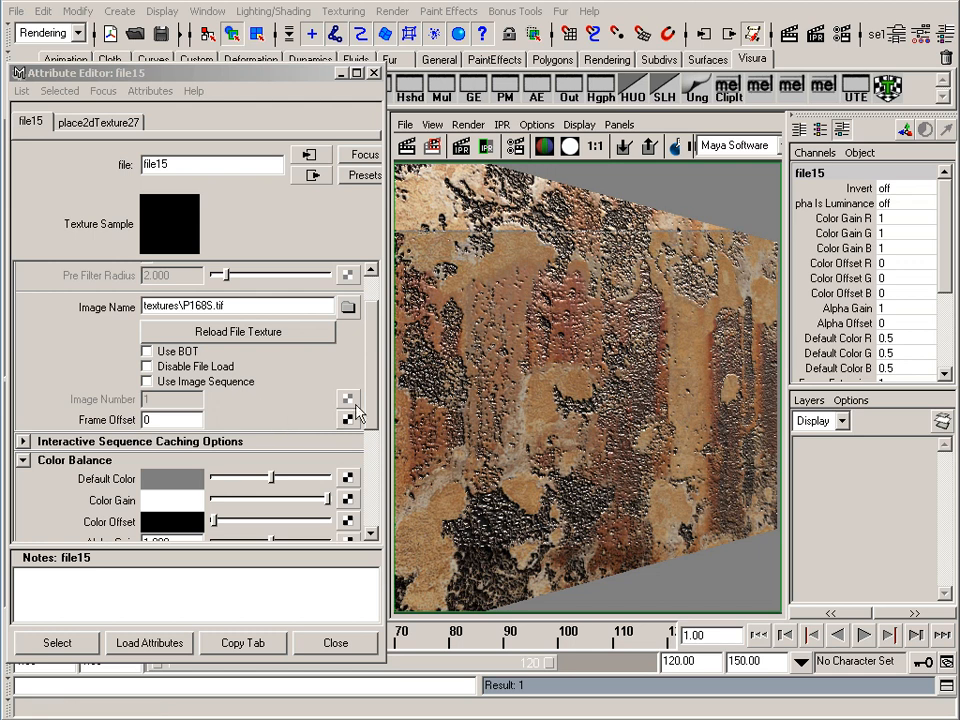
drag(368, 398, 365, 456)
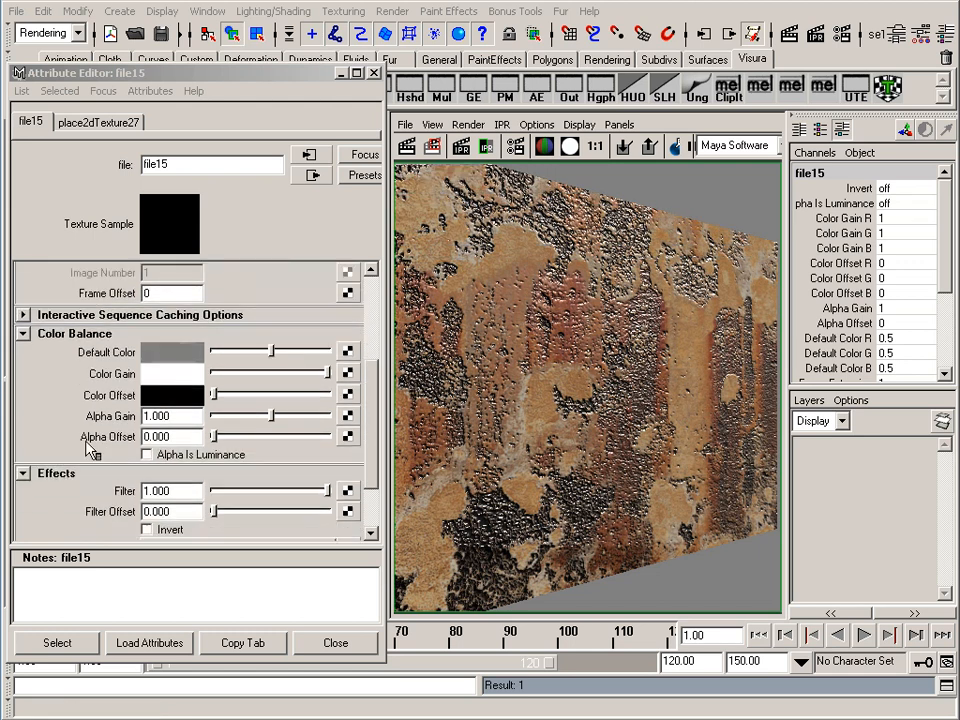
click(147, 529)
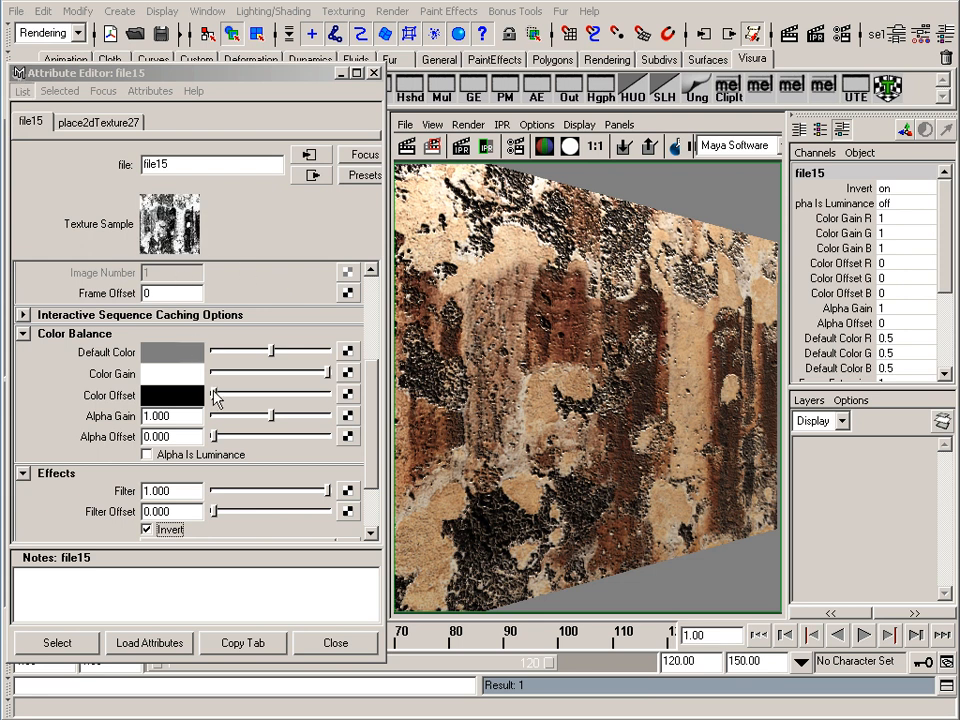
drag(273, 378, 253, 378)
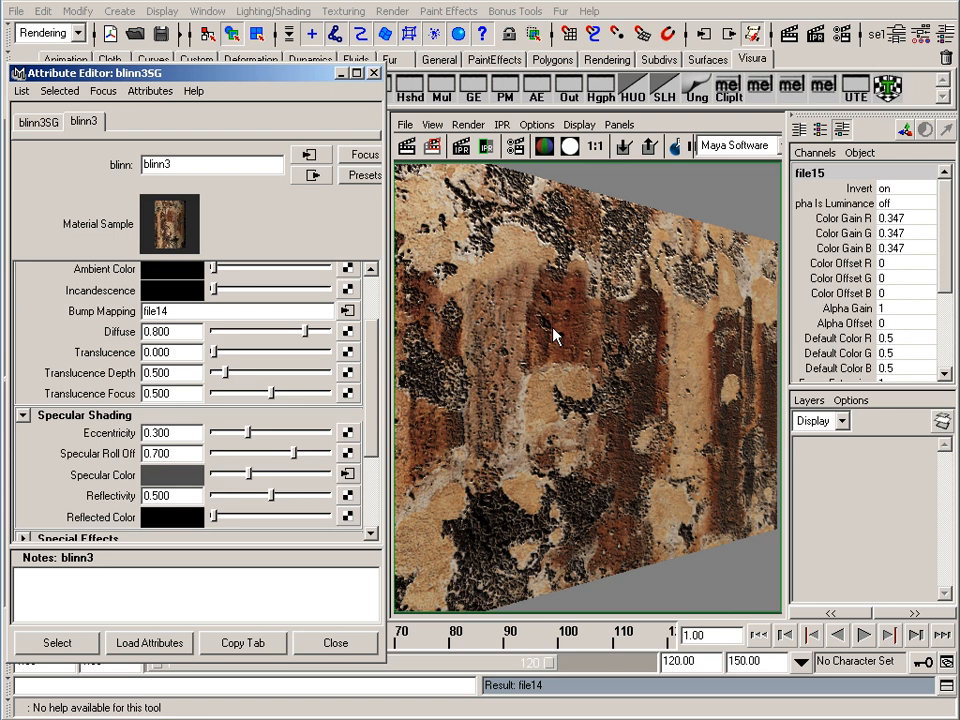
Step: Open the file texture behind blinn3's bump mapping and map a Noise texture to its Color Offset
drag(370, 368, 378, 318)
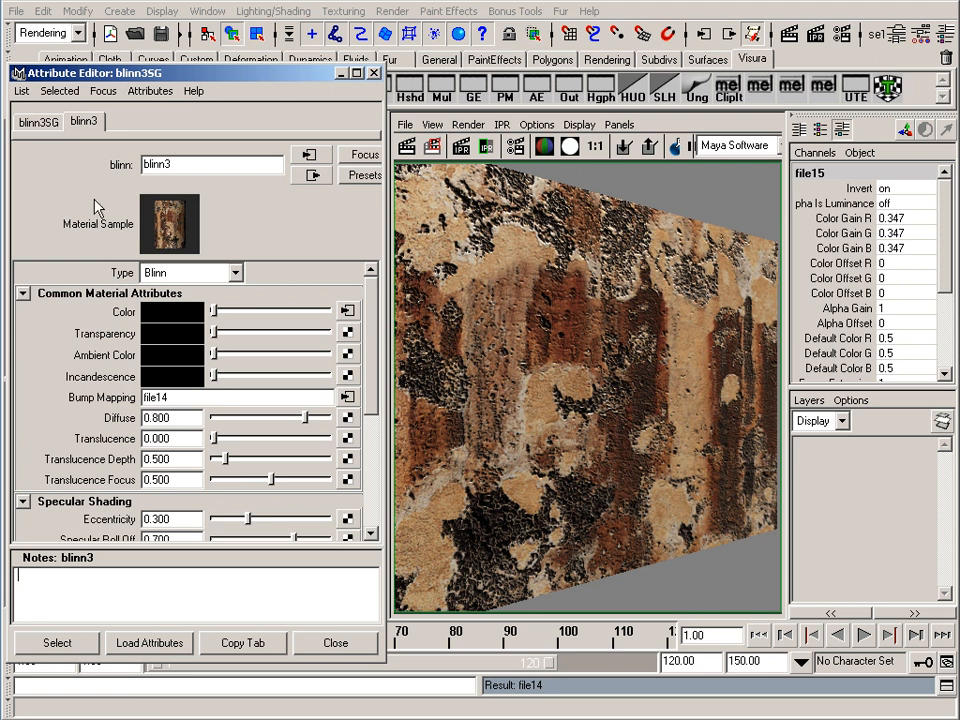
click(347, 397)
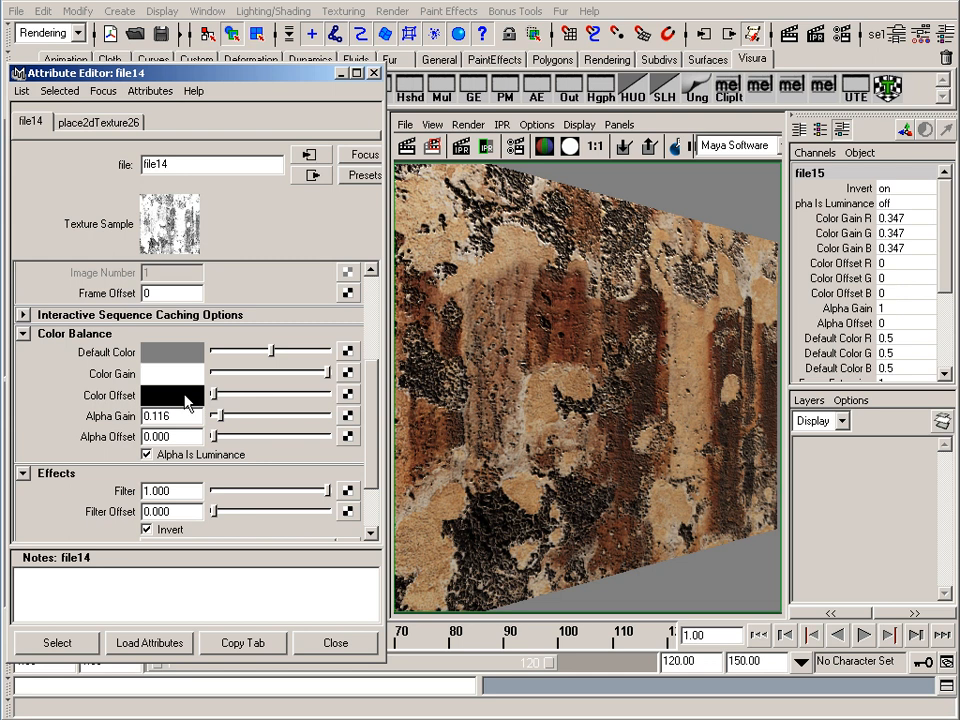
click(346, 395)
click(457, 389)
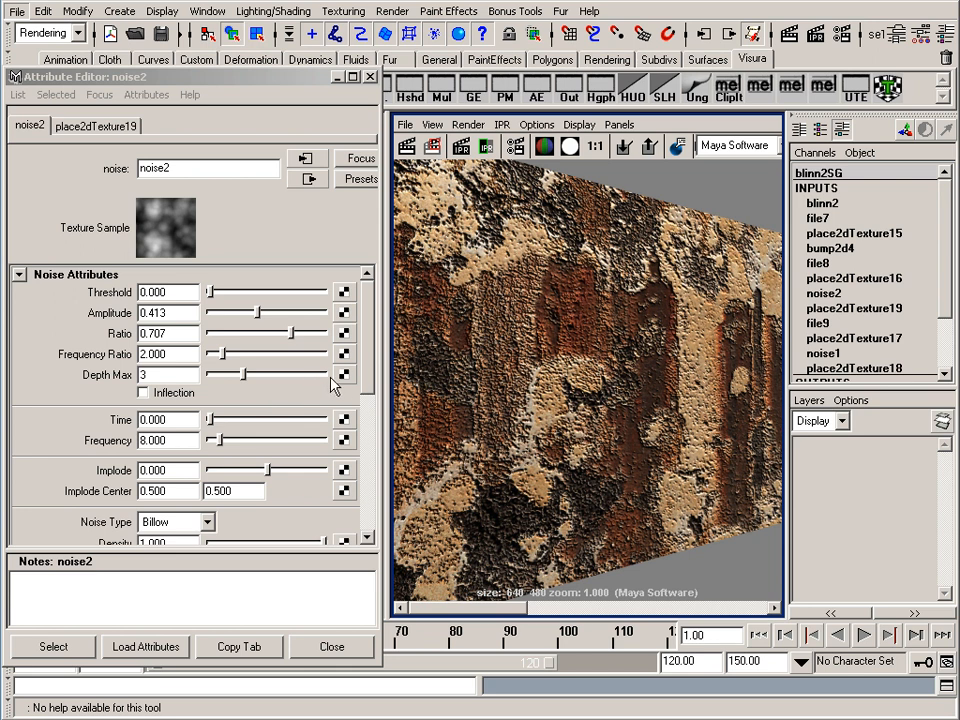
Step: Examine the noise2 texture and the wall render, then trace noise2 through the file8 bump texture back to the blinn2 material
drag(365, 360, 365, 358)
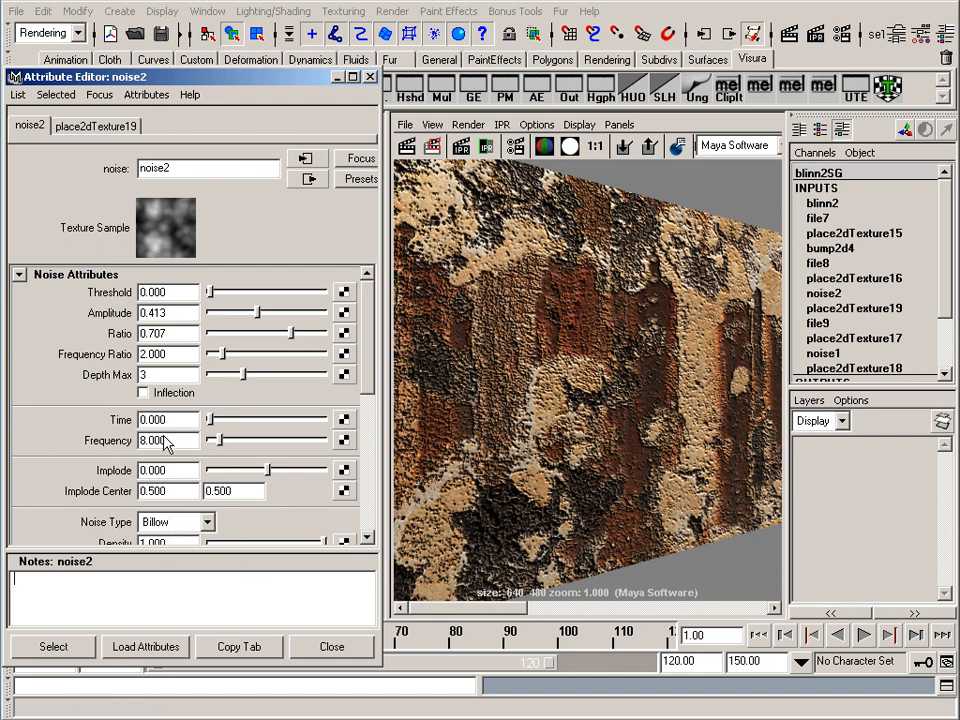
drag(494, 606, 687, 623)
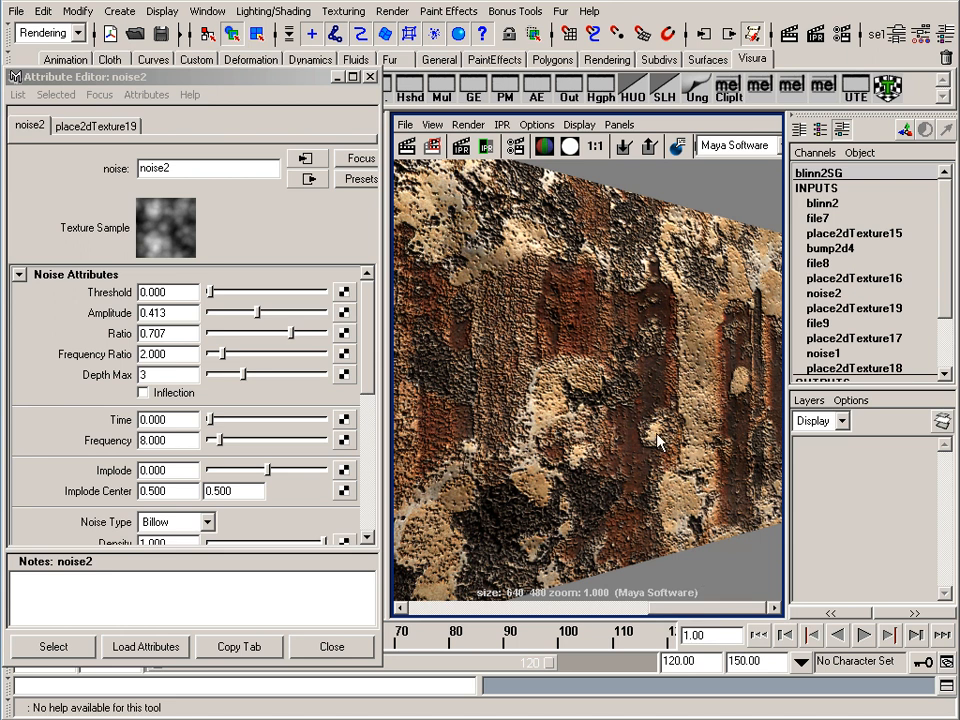
key(alt)
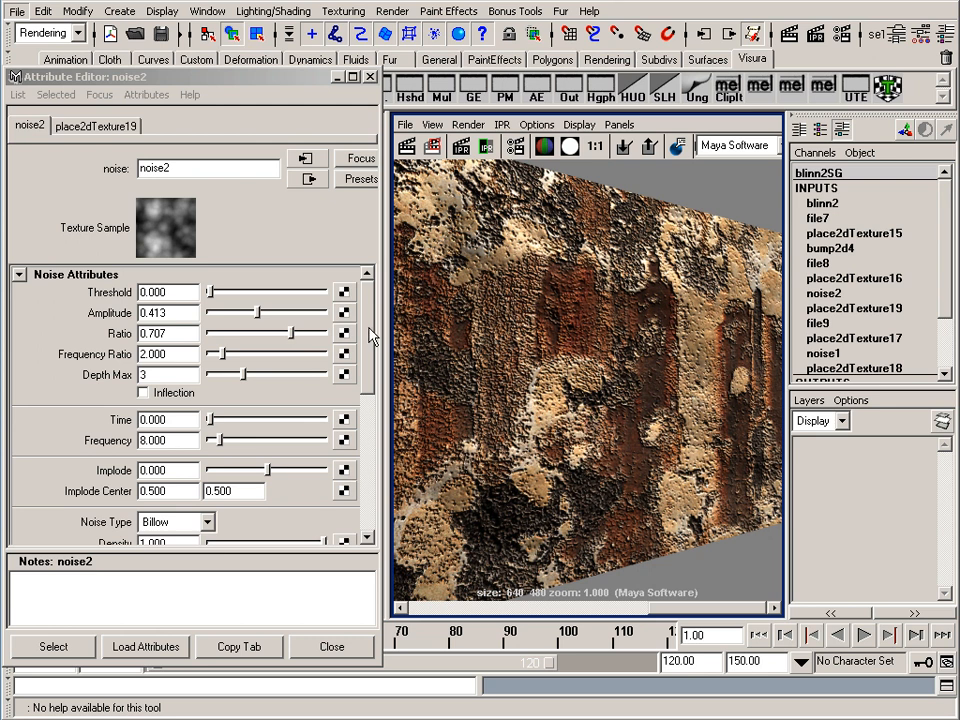
click(306, 181)
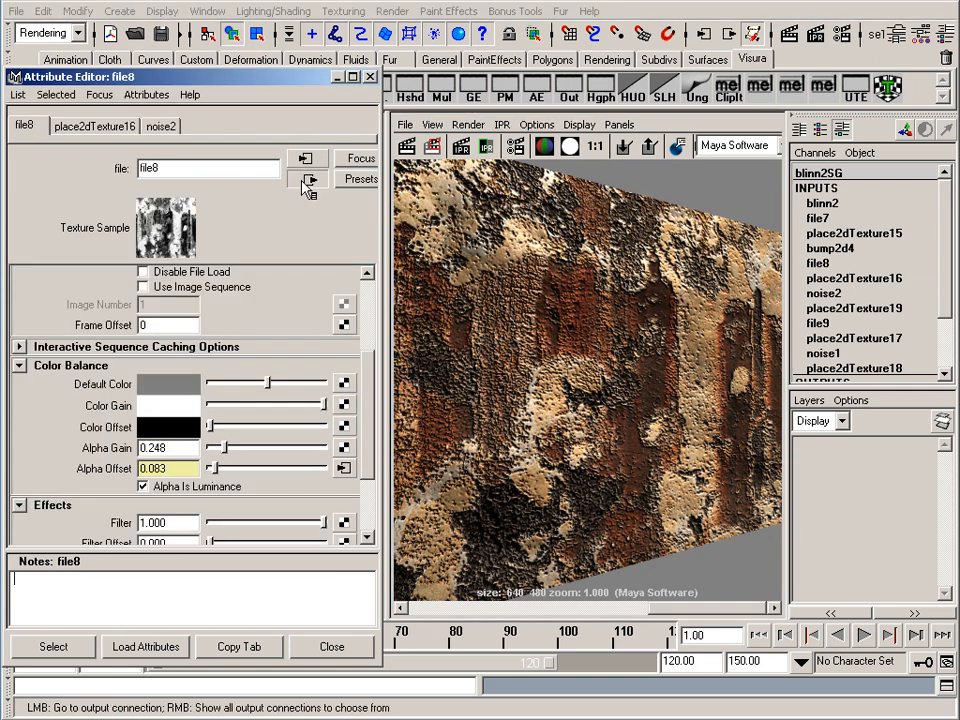
click(308, 181)
click(308, 181)
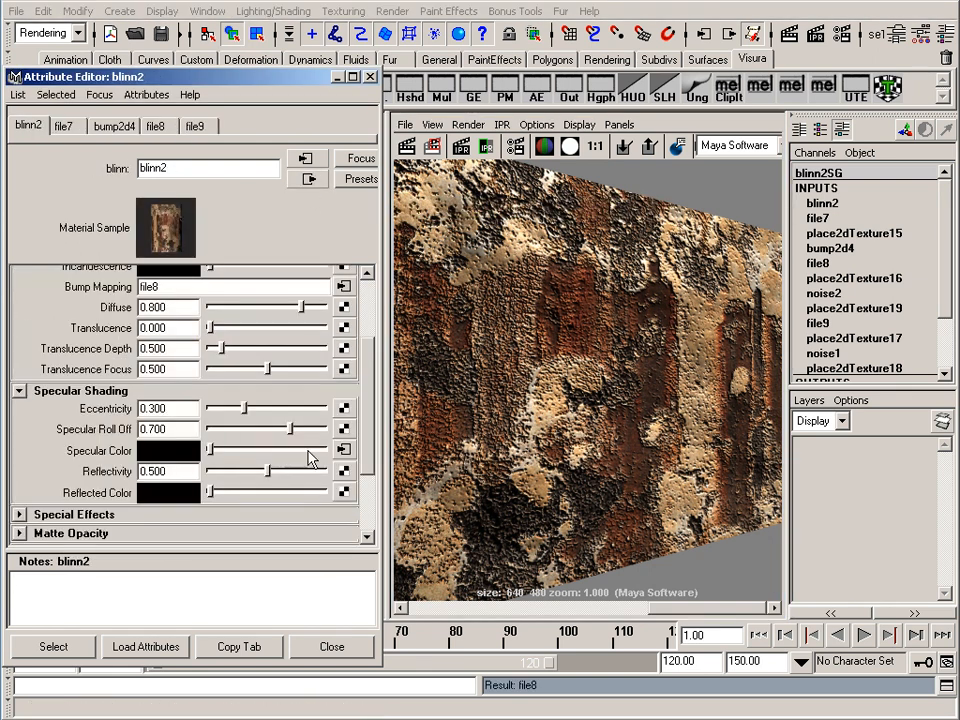
Step: Inspect blinn2's specular texture file9 and the noise1 texture mapped to its Color Gain, comparing them with the rendered wall
click(343, 450)
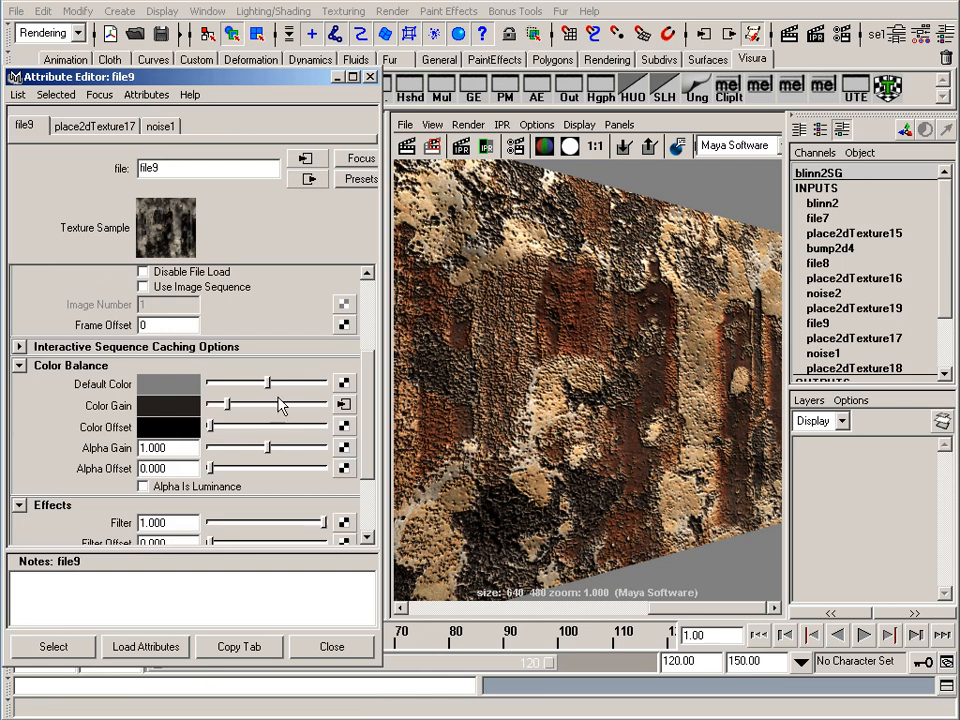
click(343, 404)
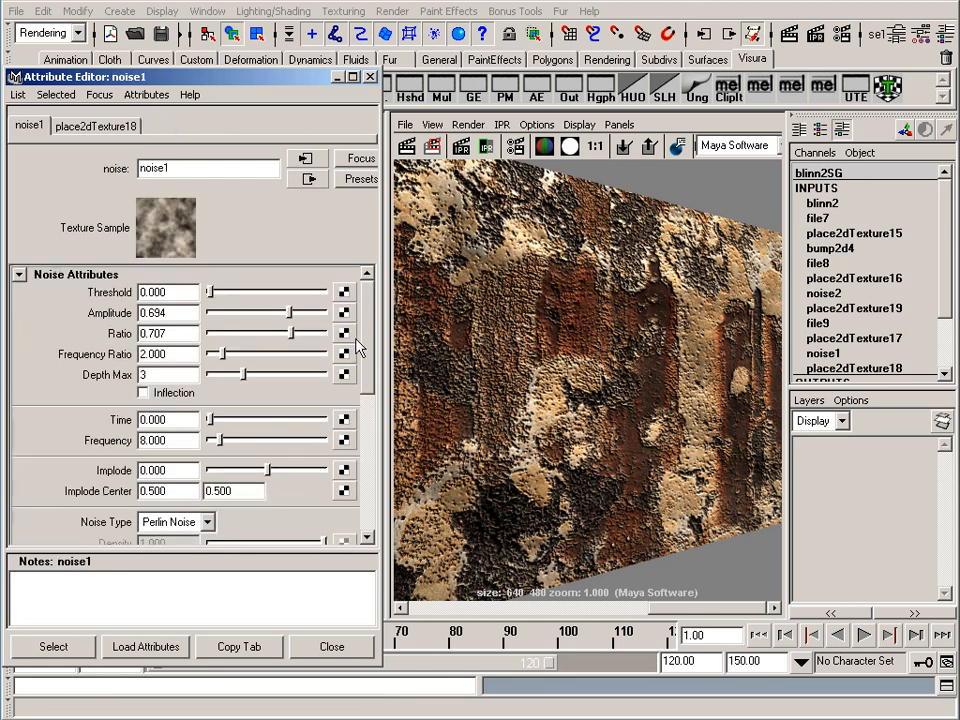
click(308, 179)
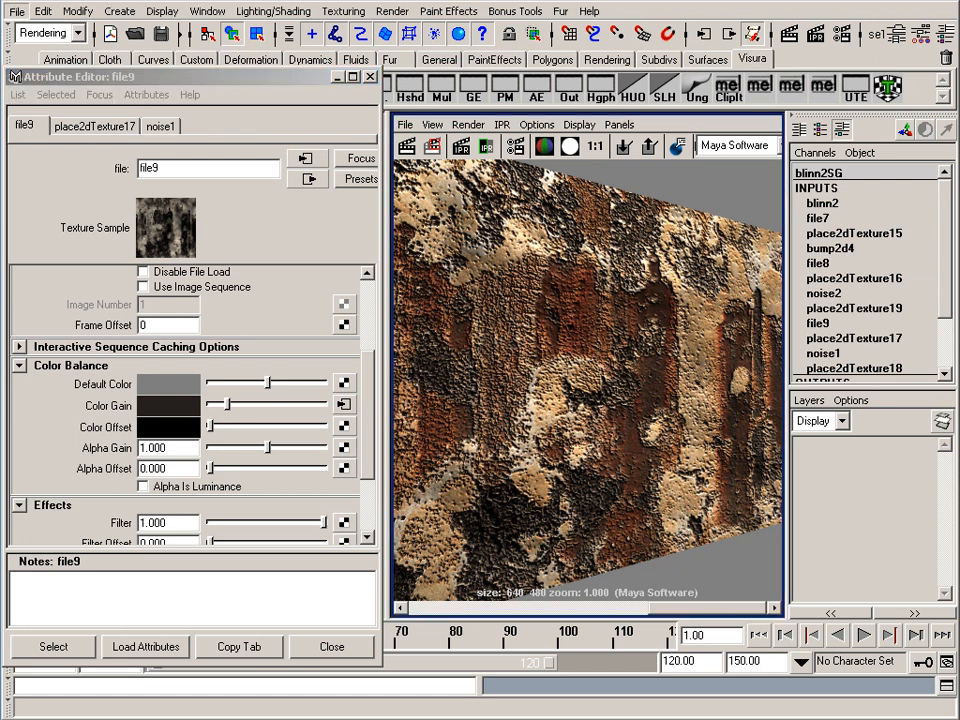
click(344, 405)
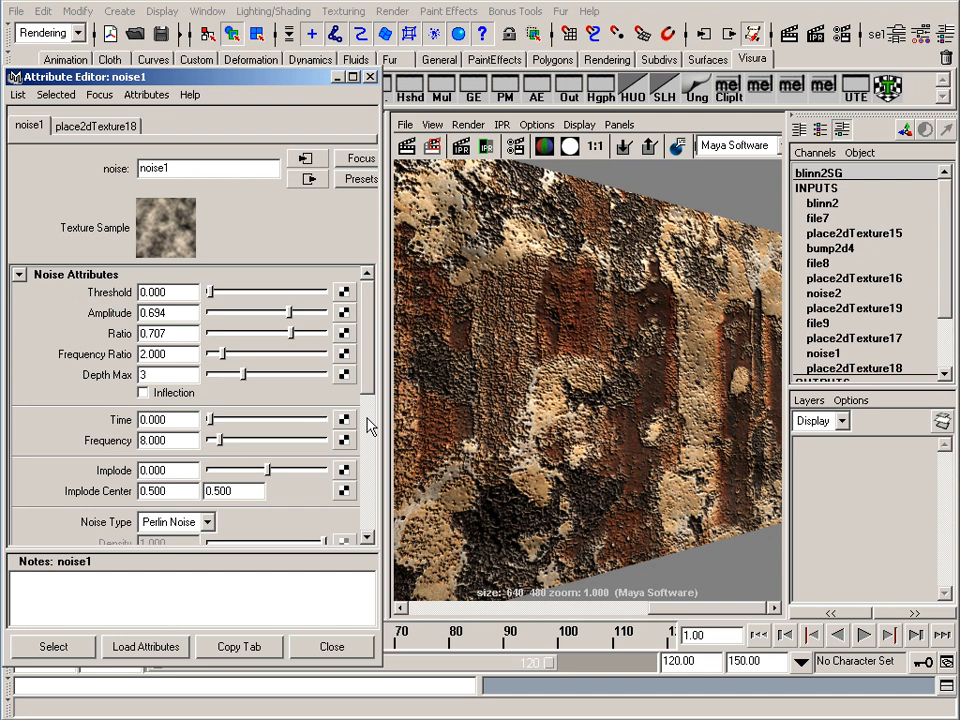
click(518, 608)
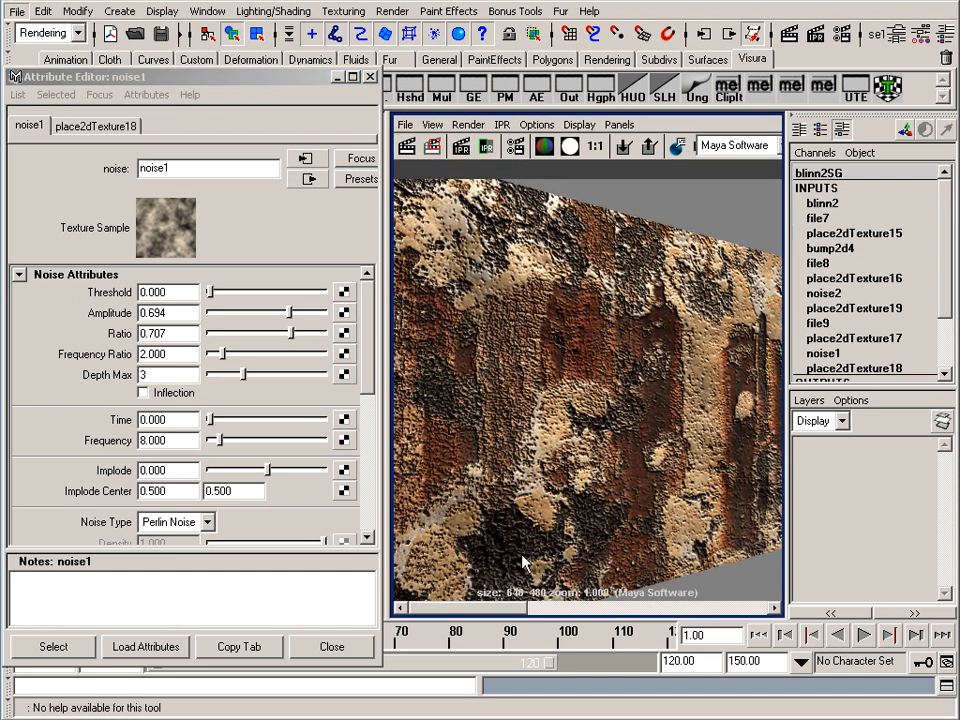
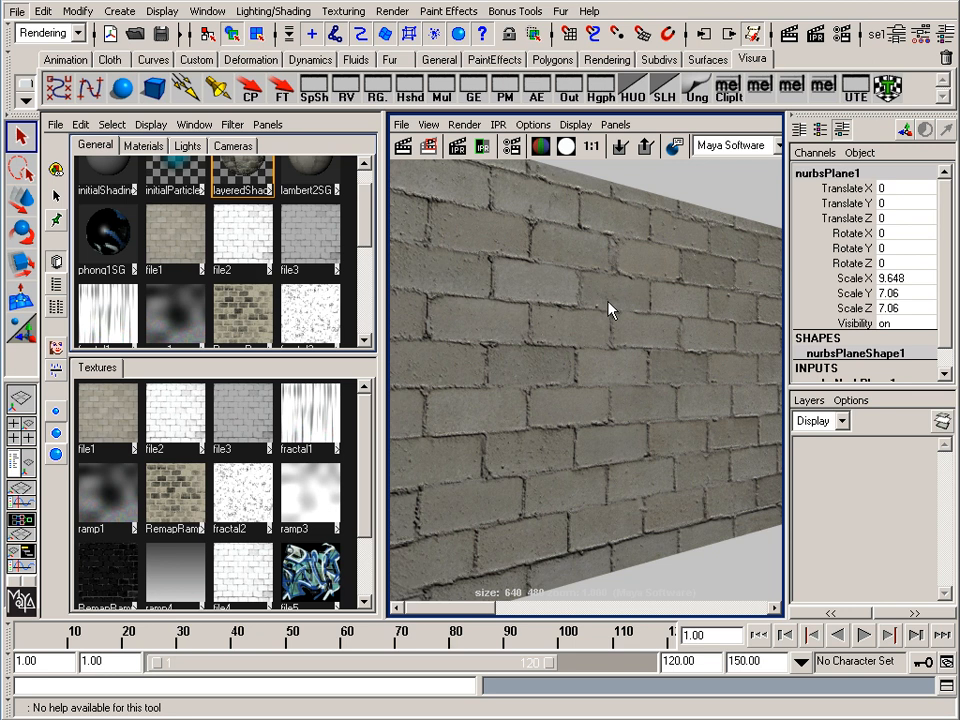
Step: Open layeredShader1's wall layer material and display the RemapRamp1 texture connected to its Color
scroll(368, 213, up, 2)
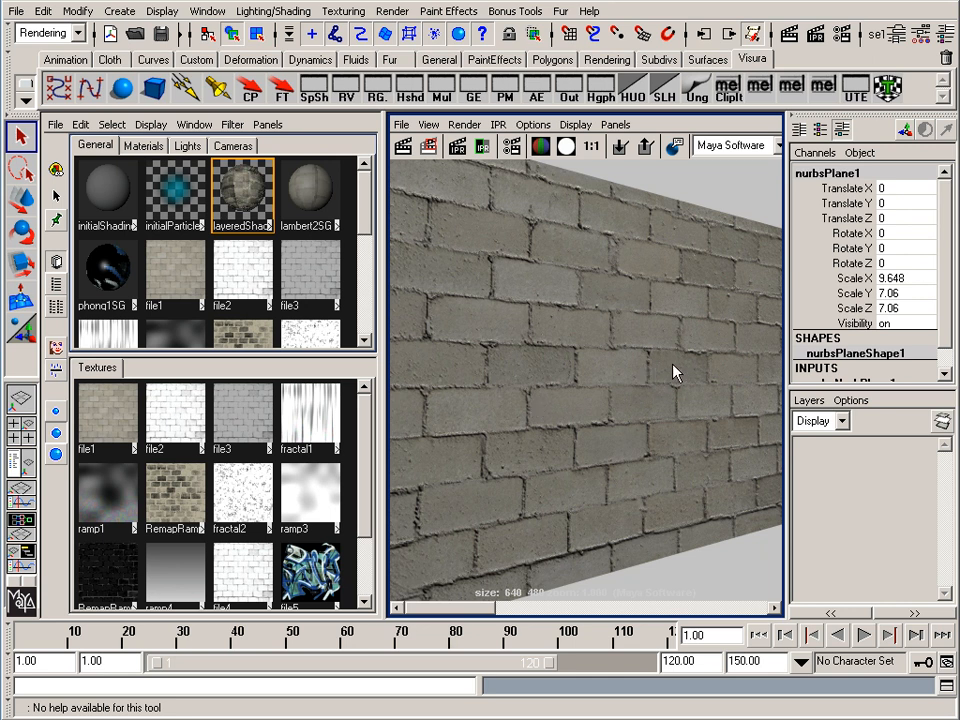
double_click(247, 198)
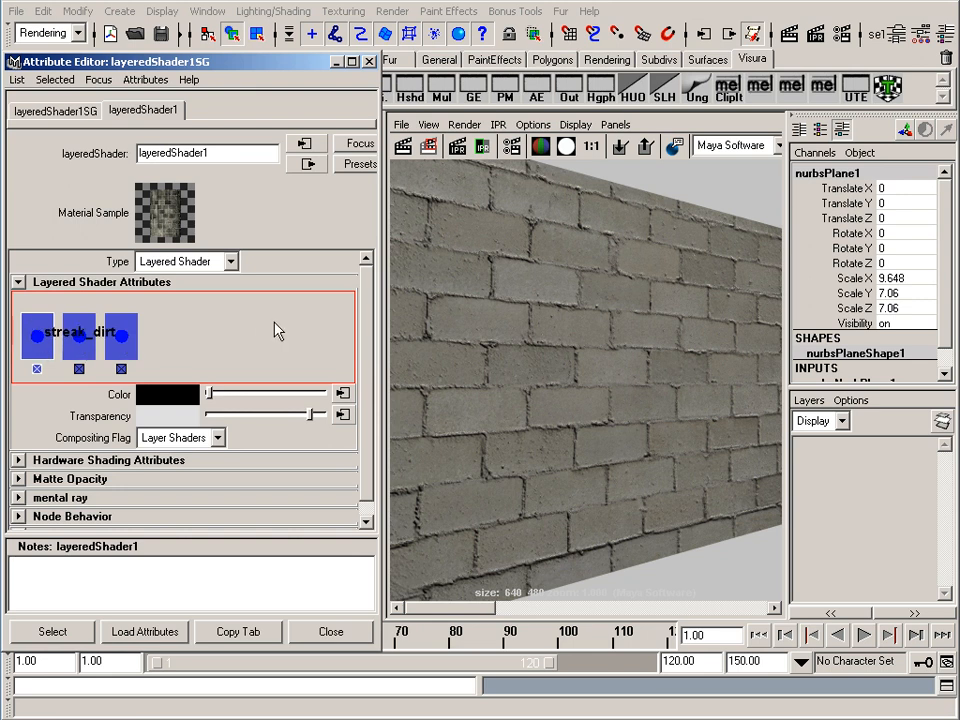
click(121, 334)
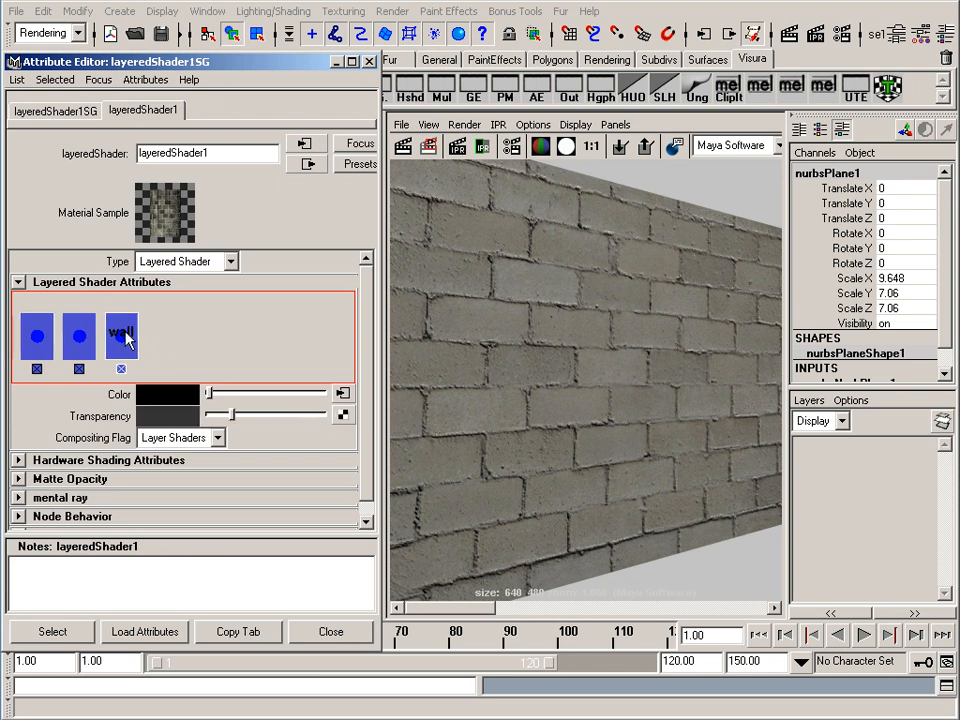
click(343, 393)
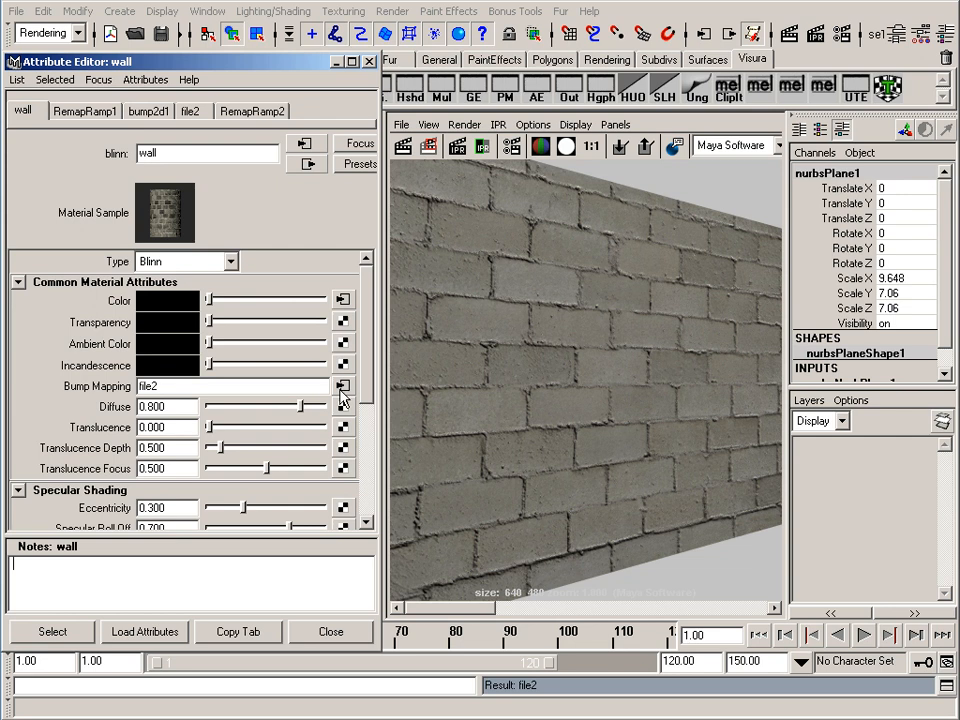
click(343, 301)
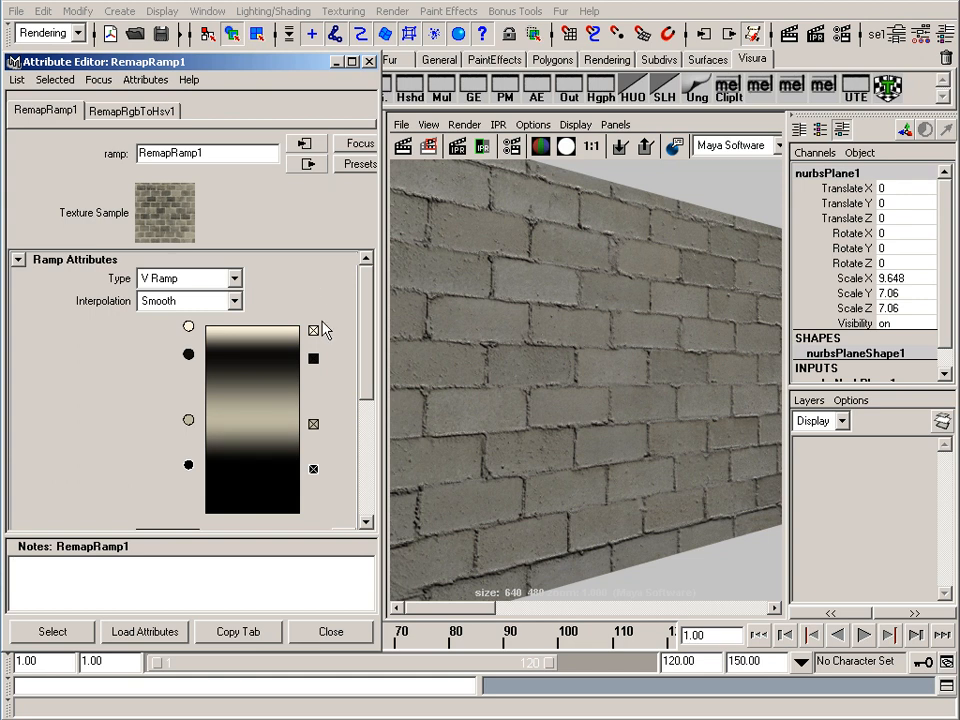
Step: Adjust the brick coloring in RemapRamp1 by repositioning the upper black and tan color markers and lowering the bottom black marker
mouse_move(372, 333)
mouse_down()
mouse_move(360, 399)
mouse_move(356, 321)
mouse_up()
drag(187, 354, 187, 369)
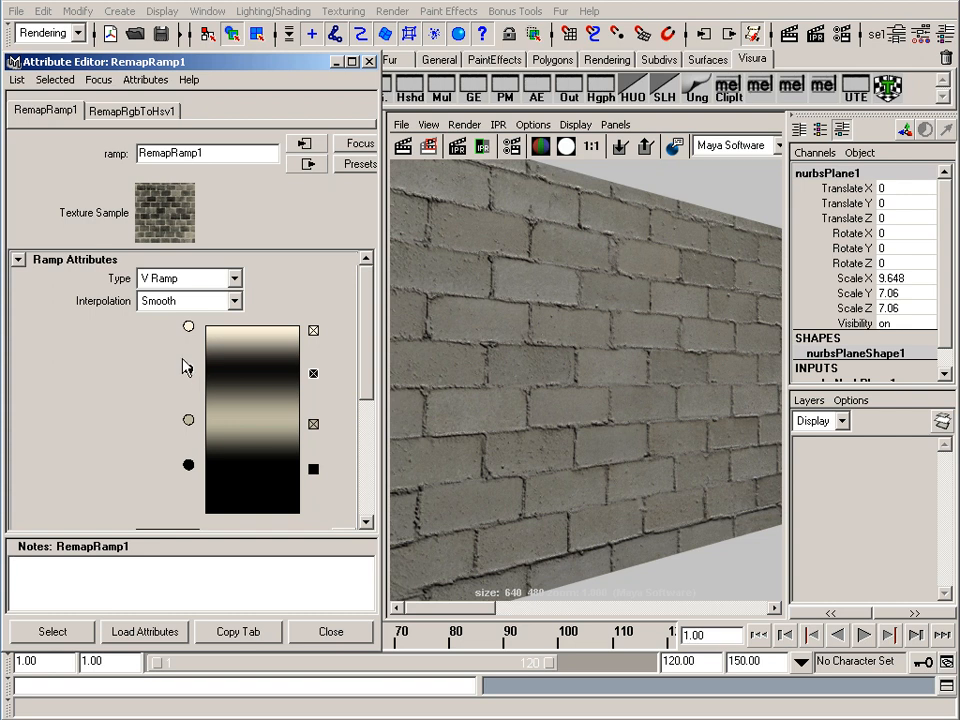
drag(187, 369, 189, 356)
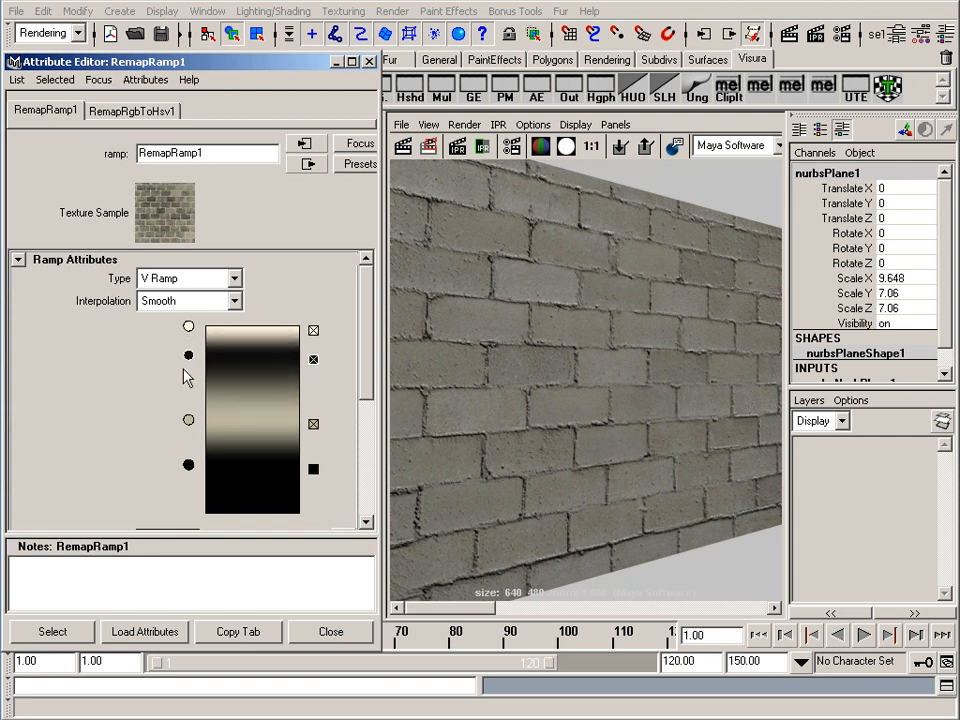
drag(189, 421, 189, 483)
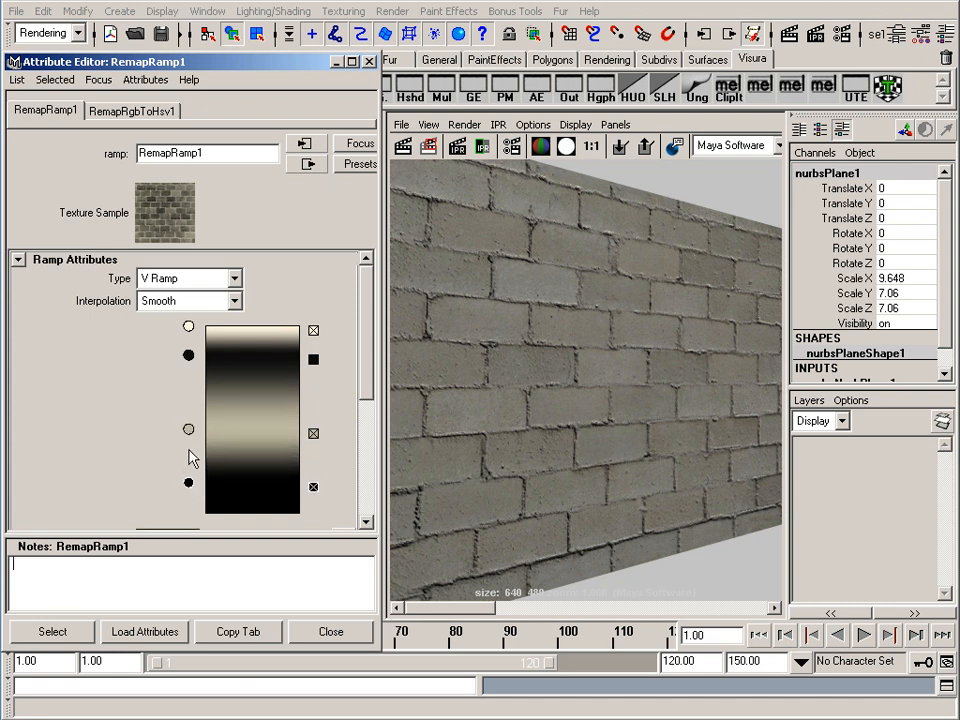
mouse_move(189, 431)
mouse_down()
mouse_move(190, 392)
mouse_move(181, 414)
mouse_up()
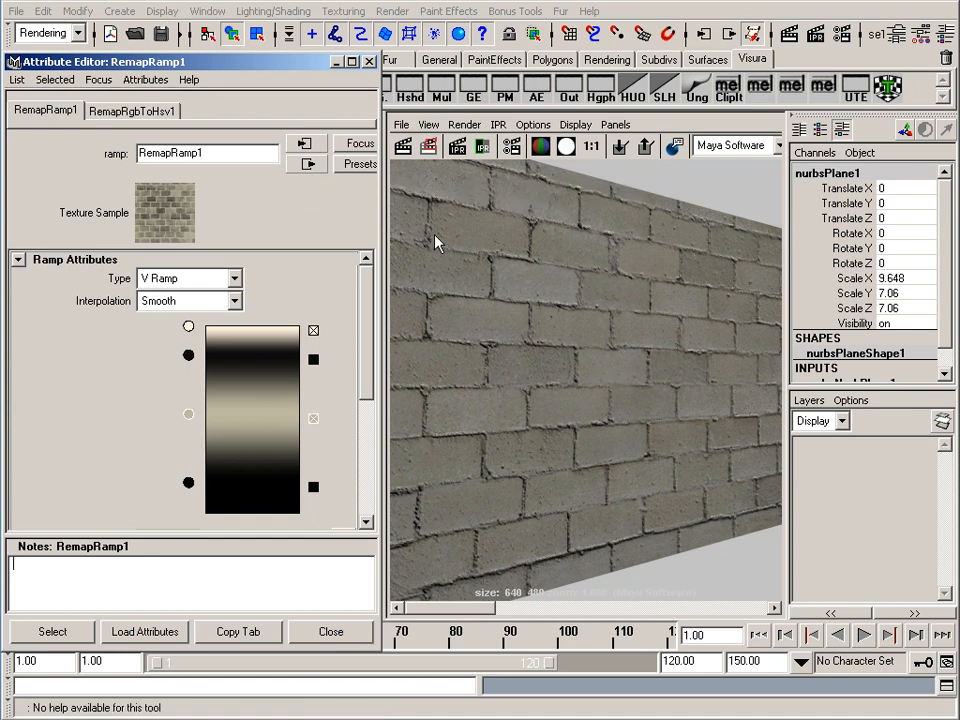
Step: Inspect the wall material's bump texture file2 and the fractal2 texture mapped to its Alpha Offset
click(310, 164)
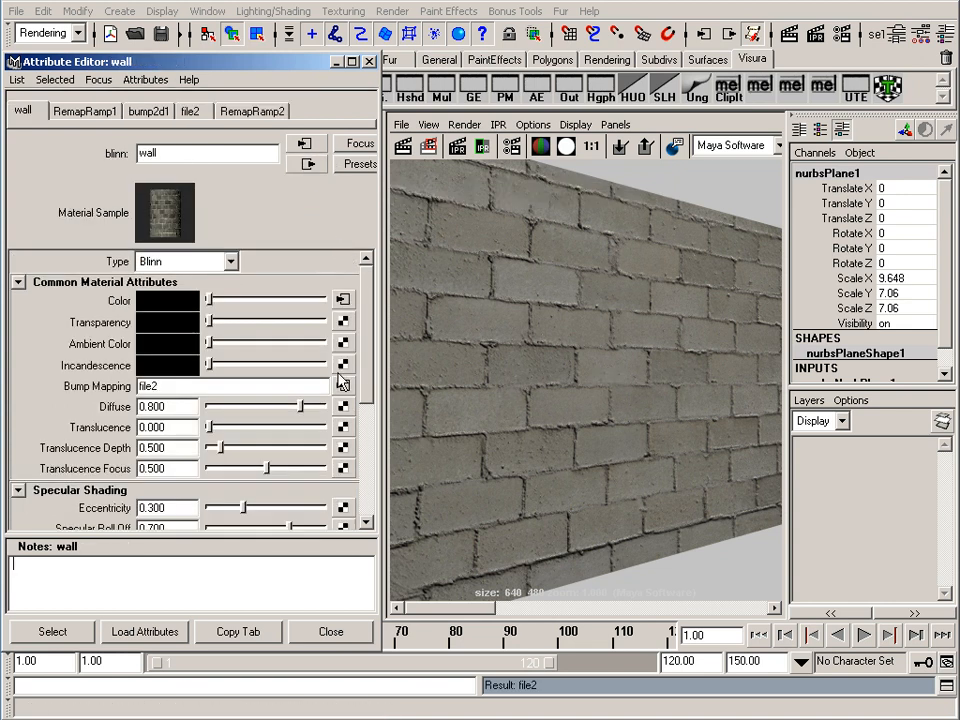
click(343, 385)
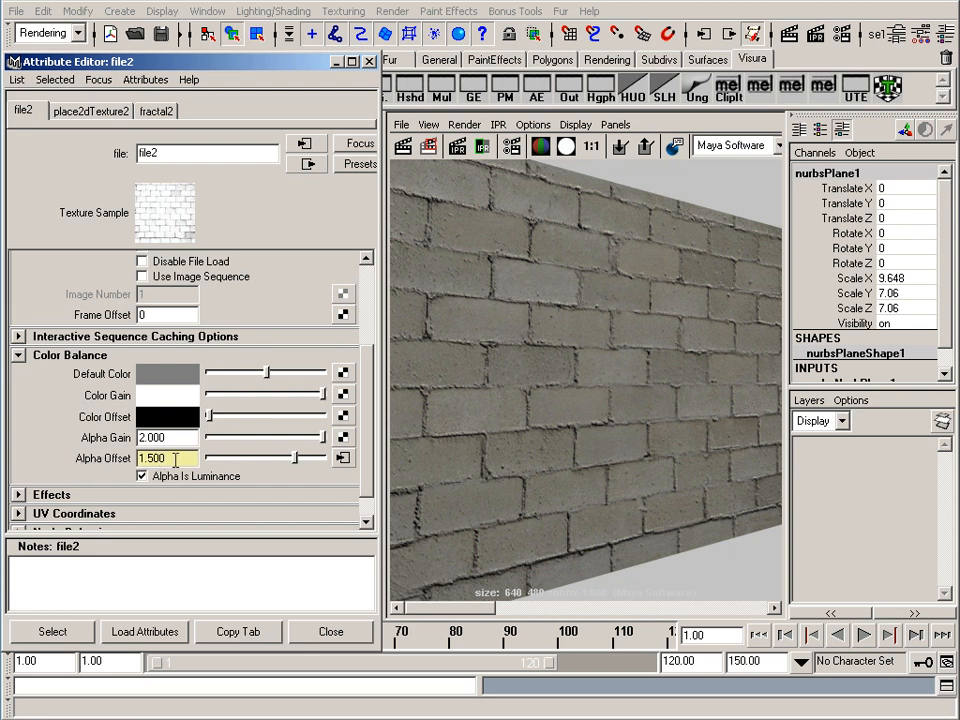
click(343, 458)
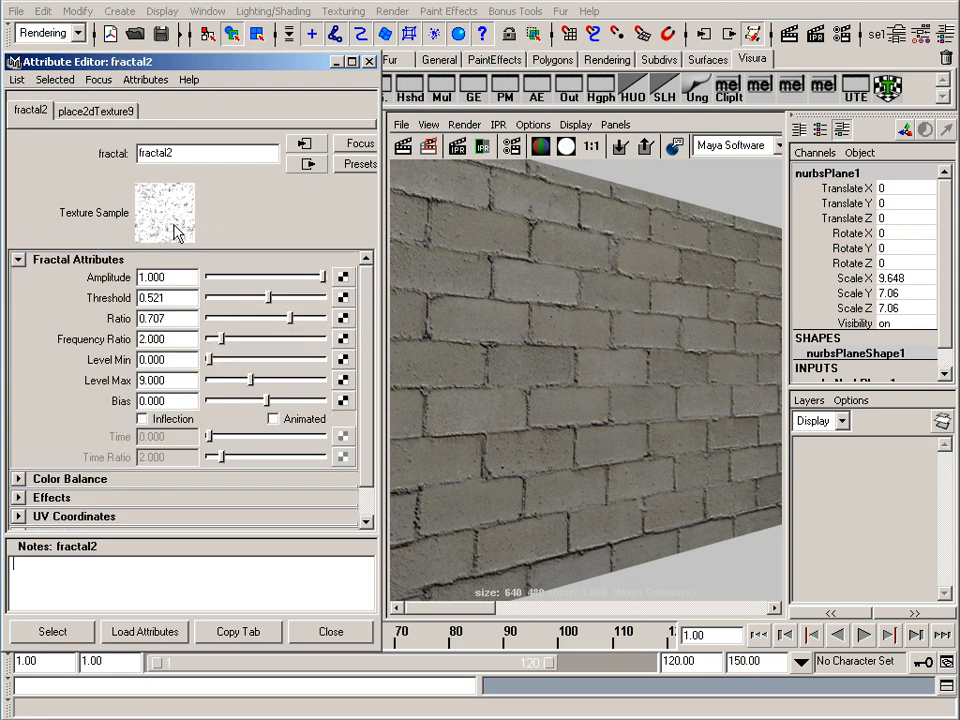
Step: Set fractal2's Threshold to 0.504 and go back through file2 to the bump2d2 node
mouse_move(268, 299)
mouse_down()
mouse_move(214, 302)
mouse_move(267, 304)
mouse_up()
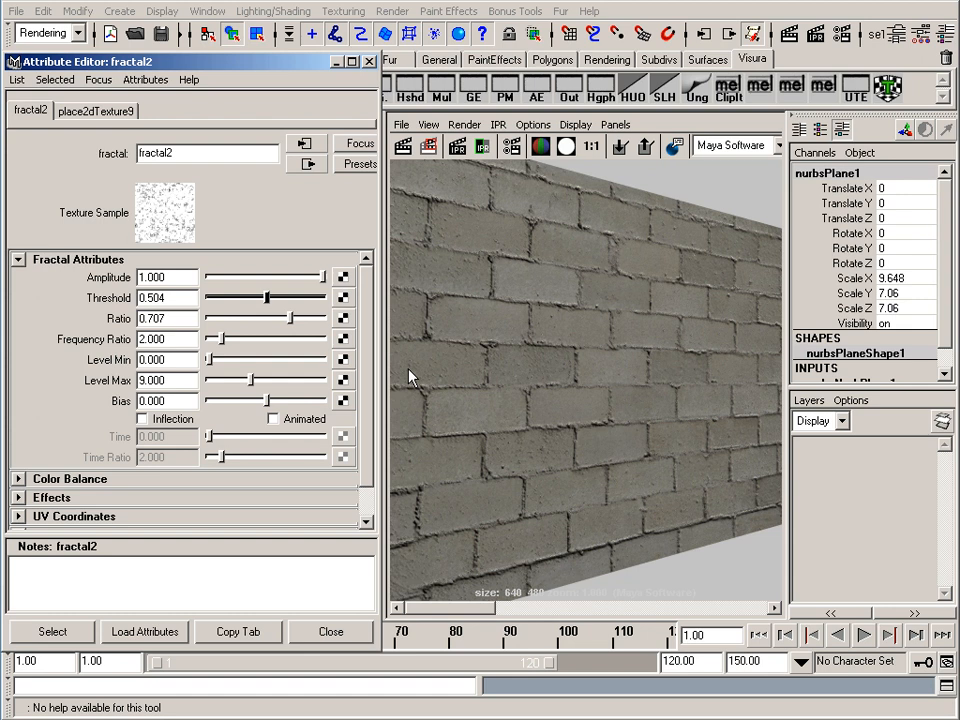
click(308, 165)
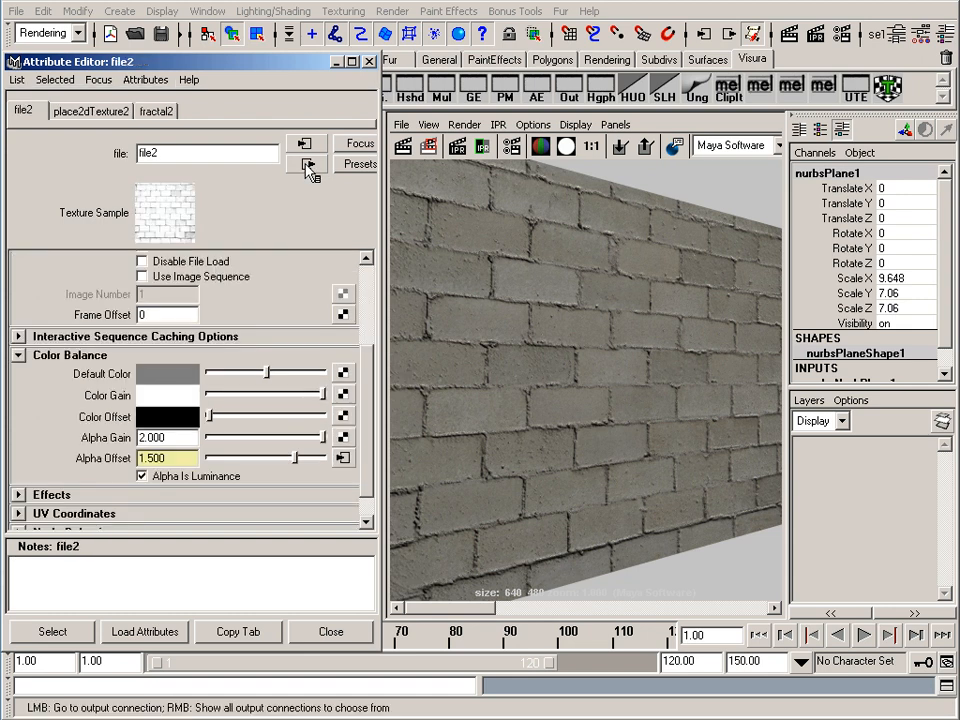
click(308, 165)
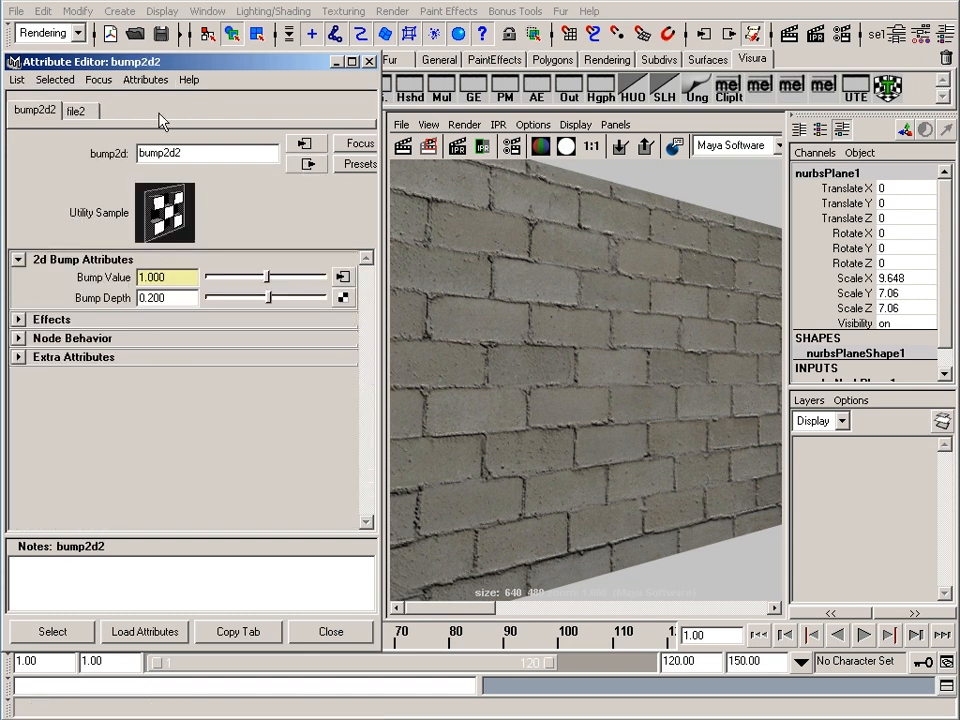
Step: Return to layeredShader1 and open the streak_dirt material of its middle layer
click(114, 84)
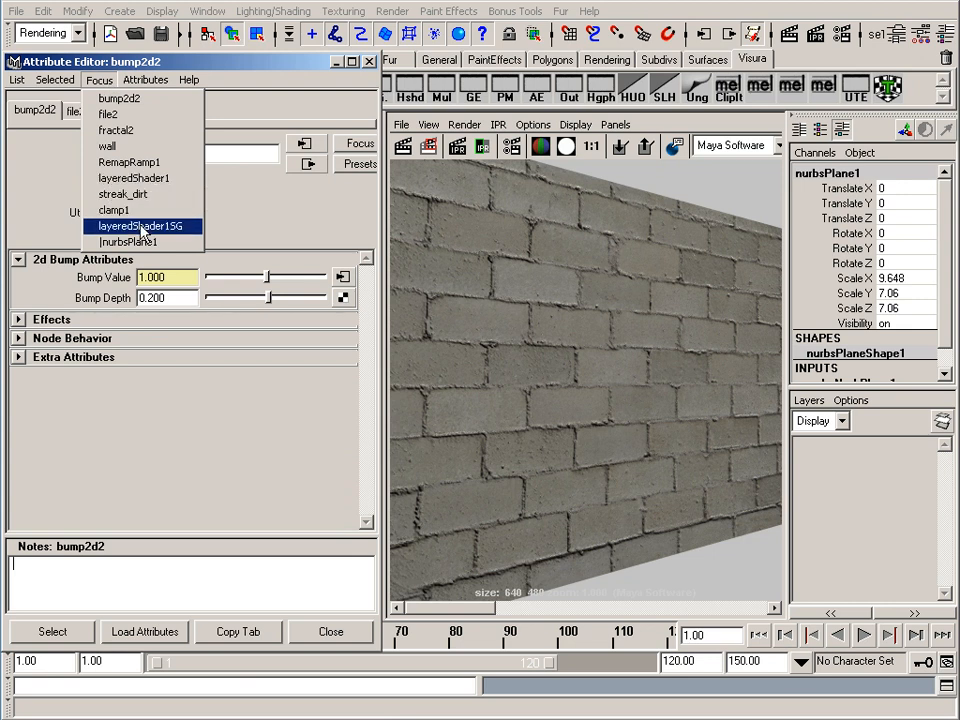
click(135, 226)
click(342, 277)
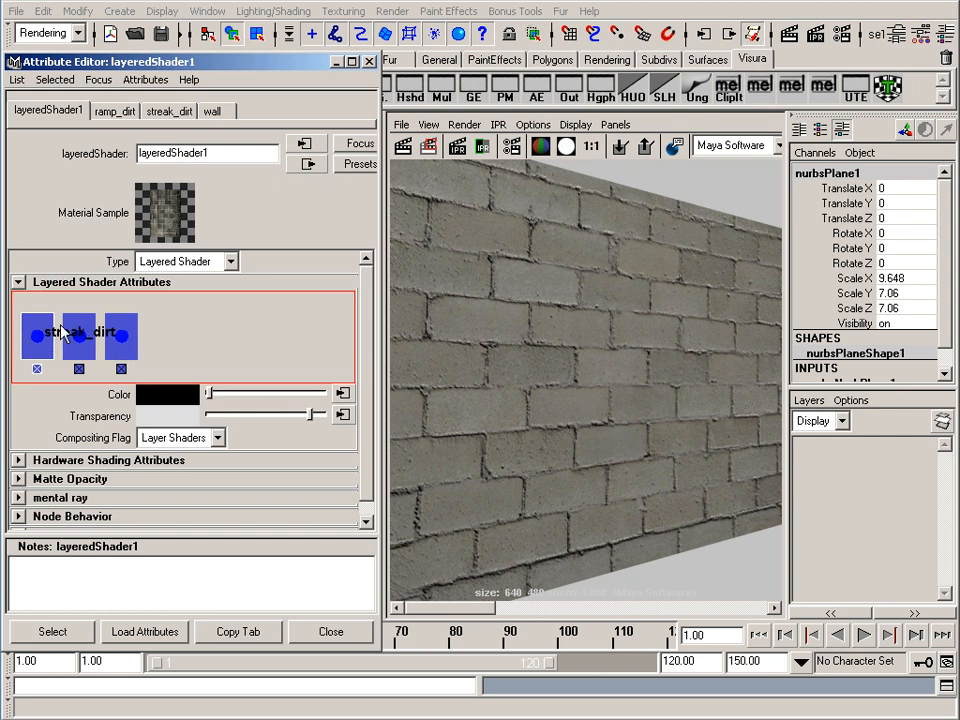
click(85, 333)
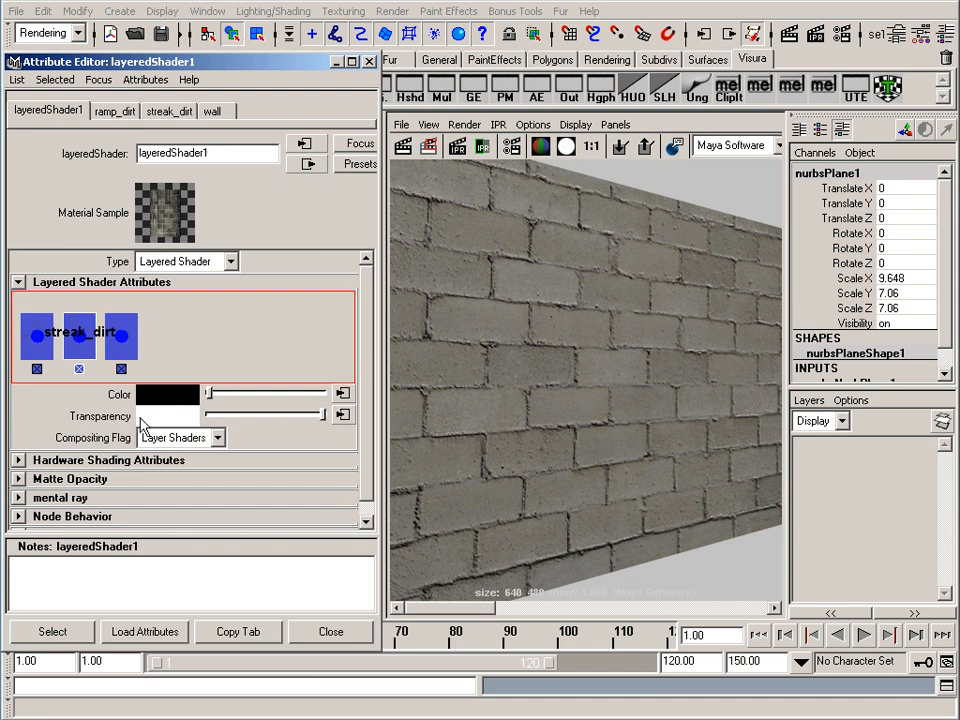
click(342, 392)
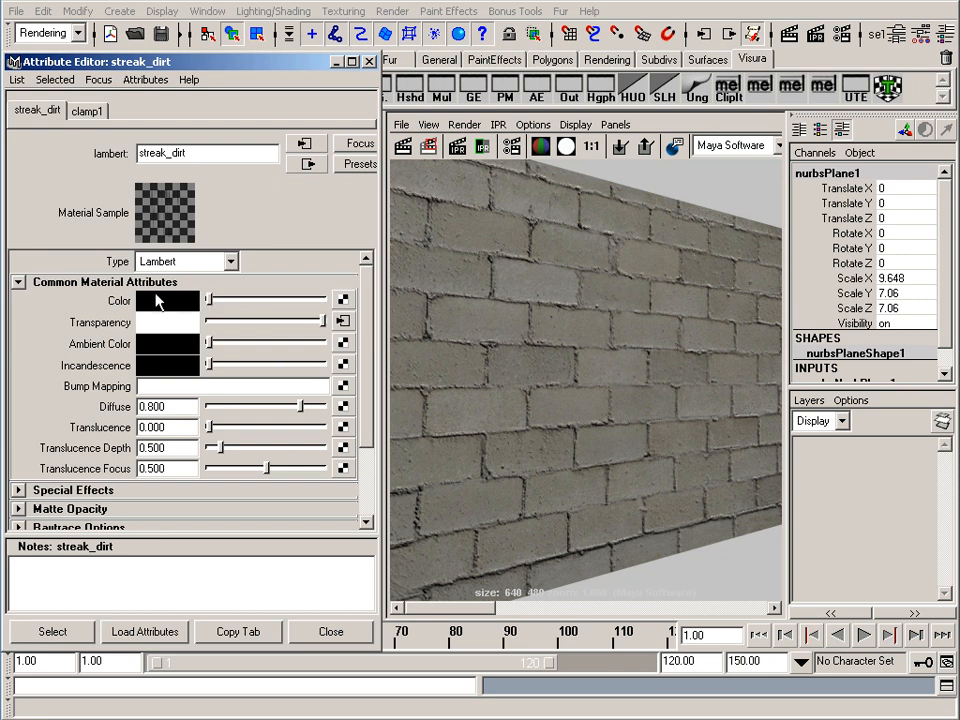
Step: Set the Threshold of fractal1, which drives streak_dirt's Transparency through clamp1, to 0.240 and check the UV repeat in place2dTexture5
click(343, 322)
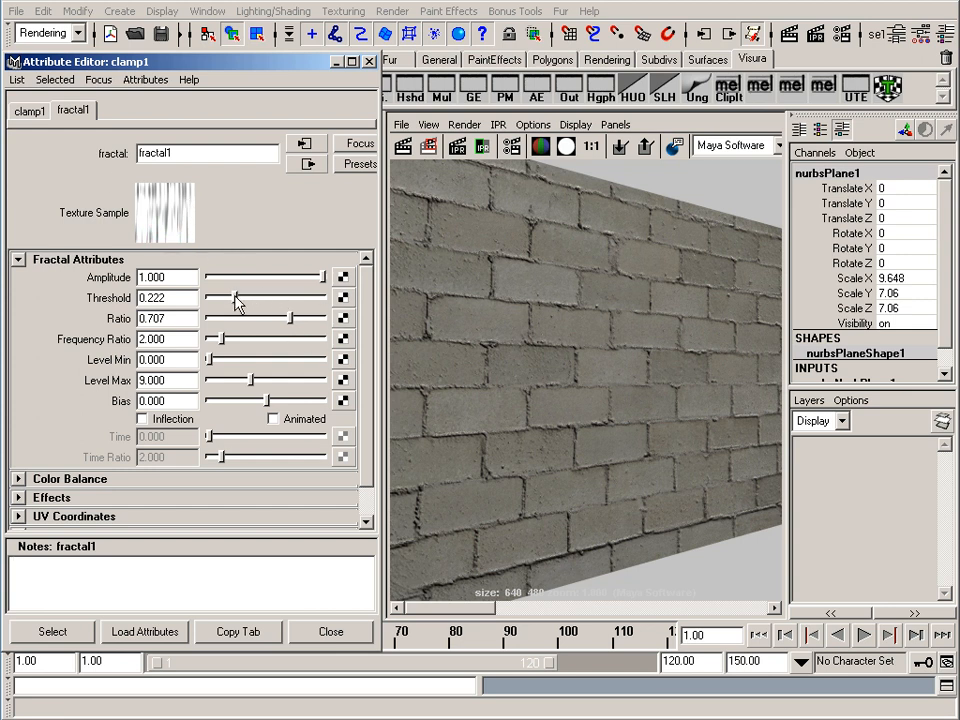
drag(240, 302, 242, 302)
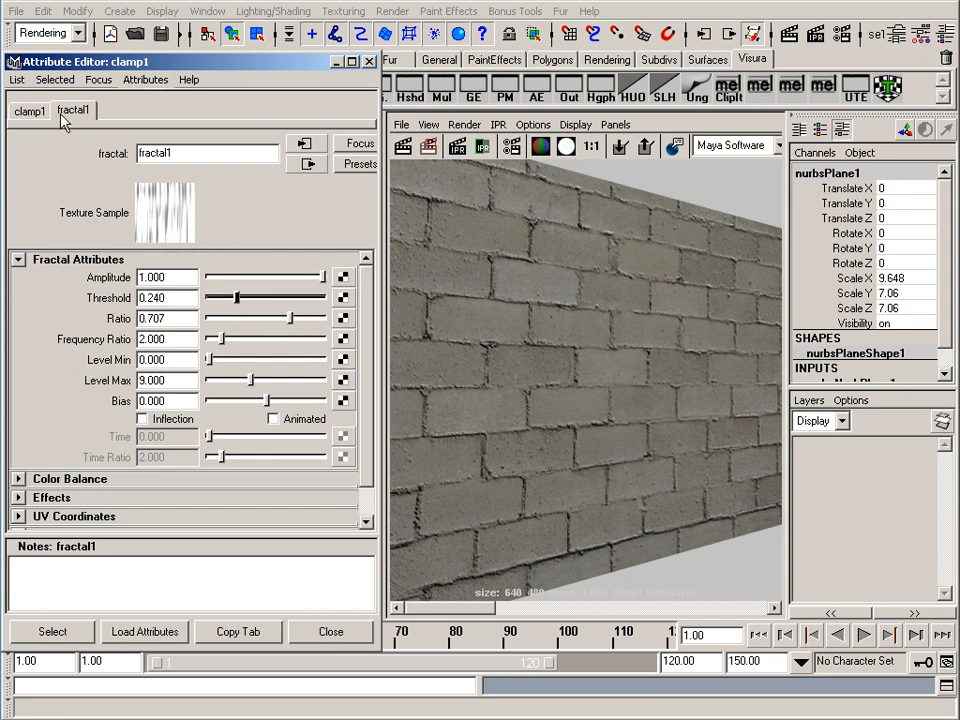
click(306, 165)
click(304, 145)
click(126, 111)
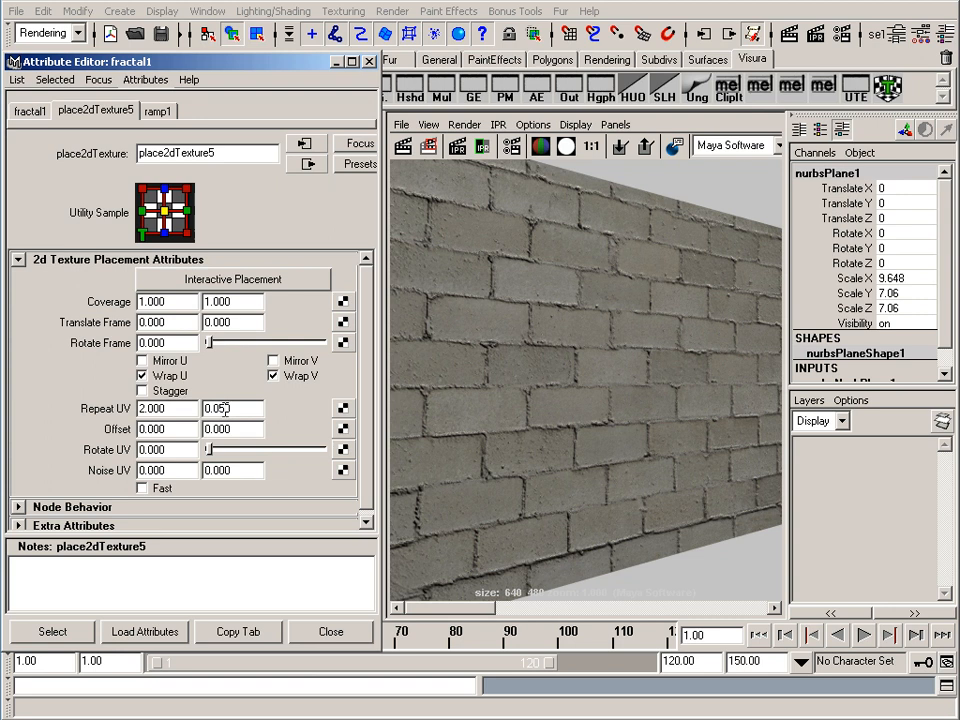
click(309, 164)
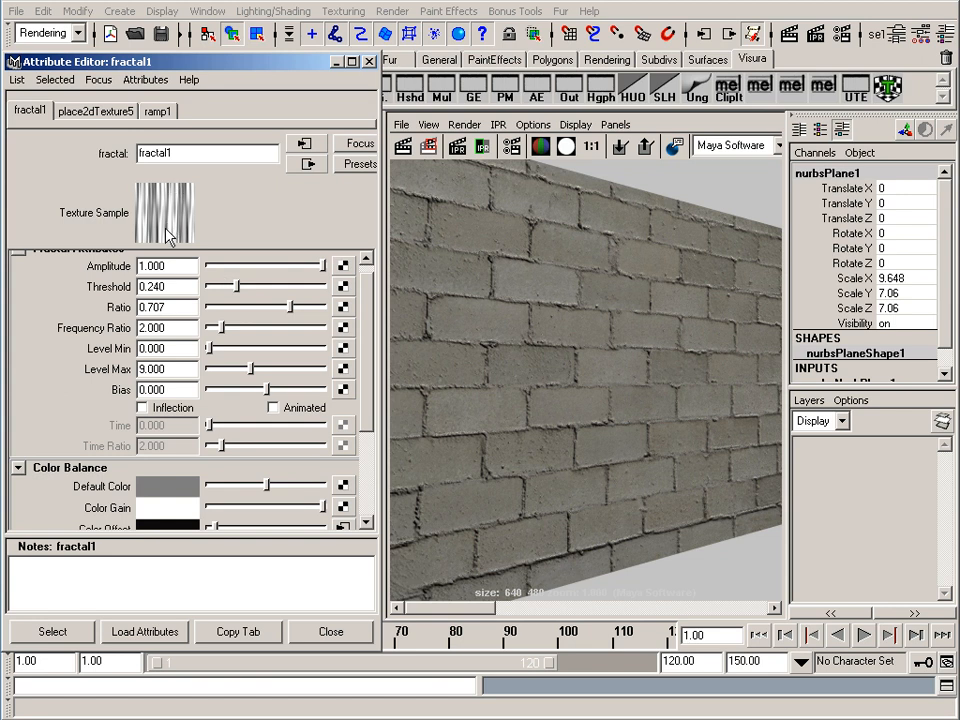
Step: In the ramp1 texture mapped to fractal1's Color Offset, set the lower marker to white at position 0.140 and return to fractal1
drag(364, 313, 364, 300)
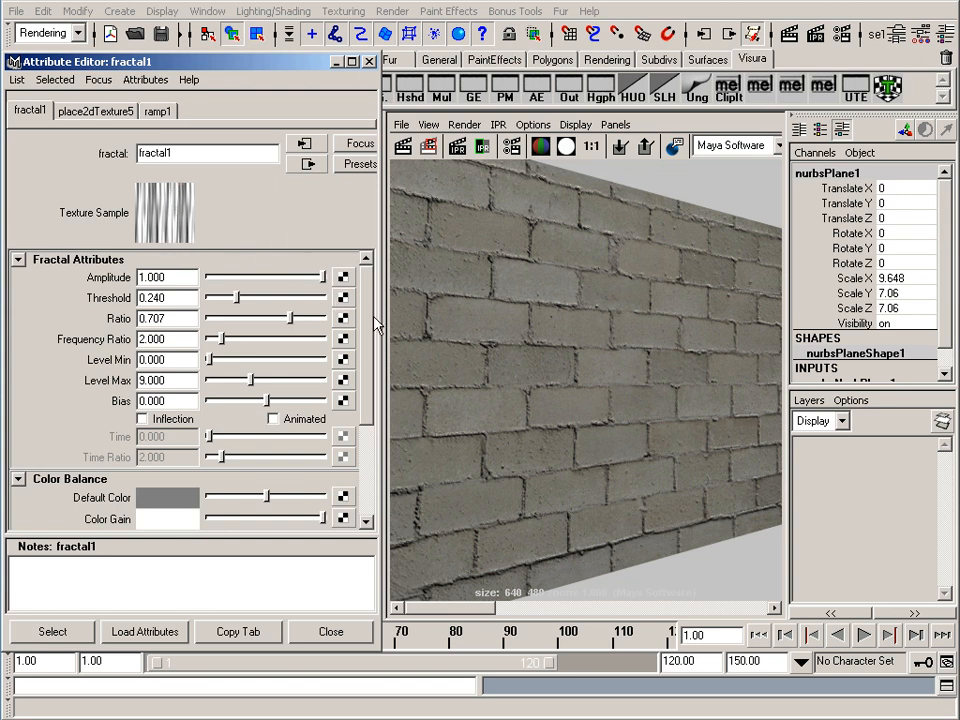
drag(369, 324, 371, 389)
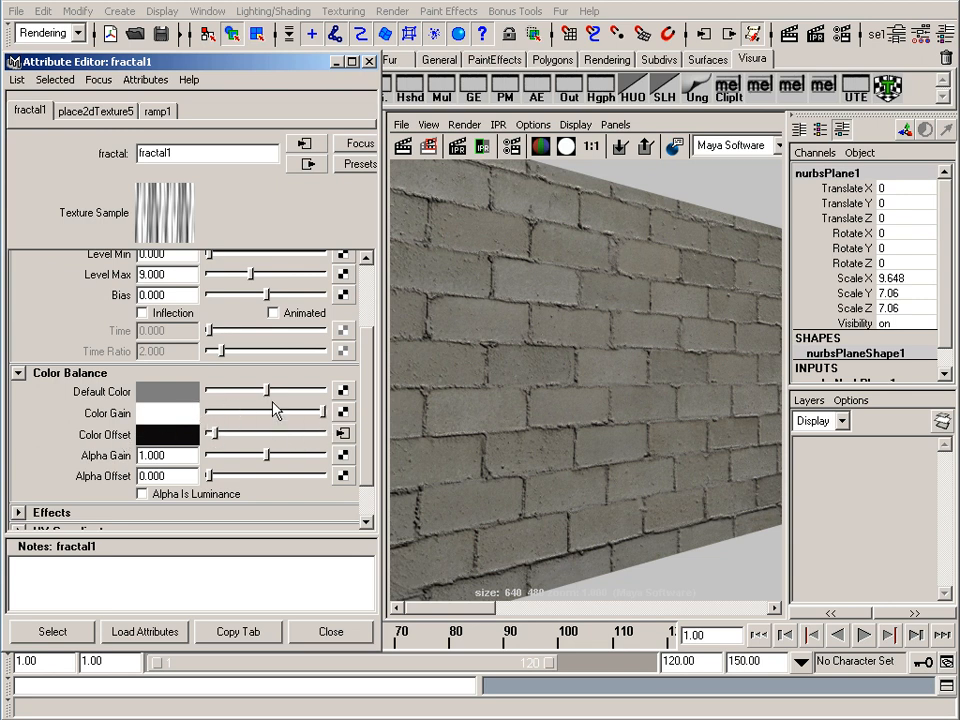
click(342, 435)
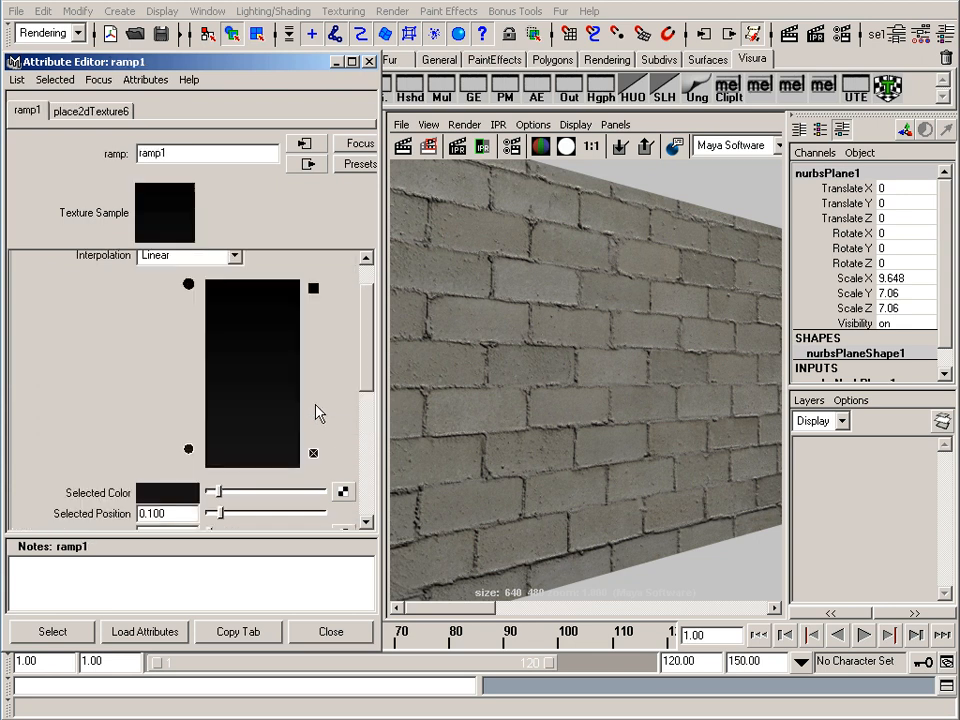
drag(219, 491, 325, 494)
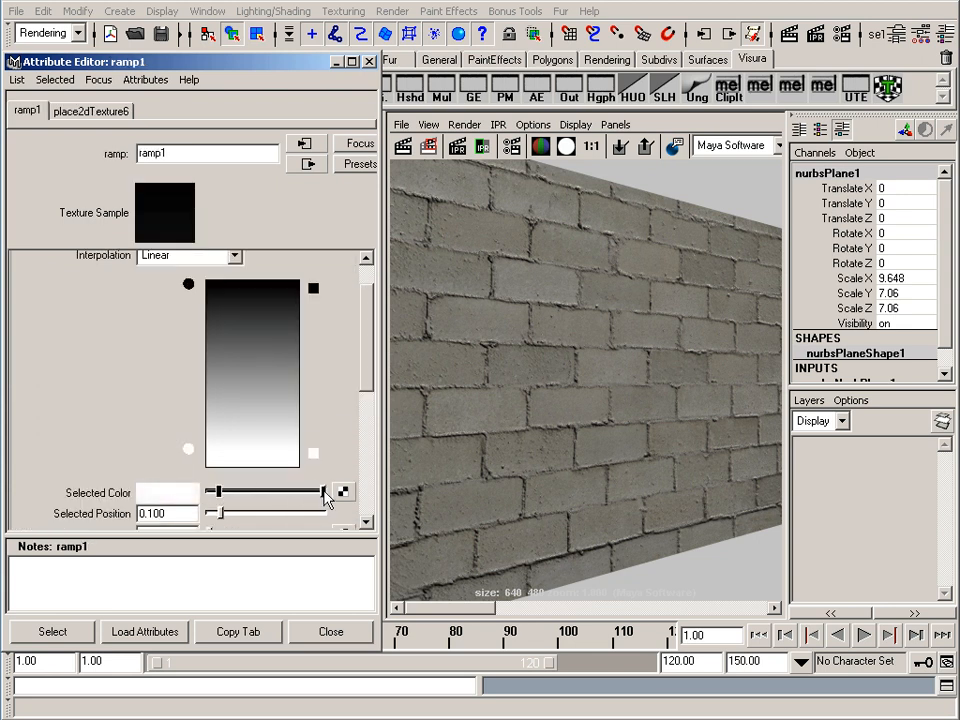
drag(186, 444, 188, 443)
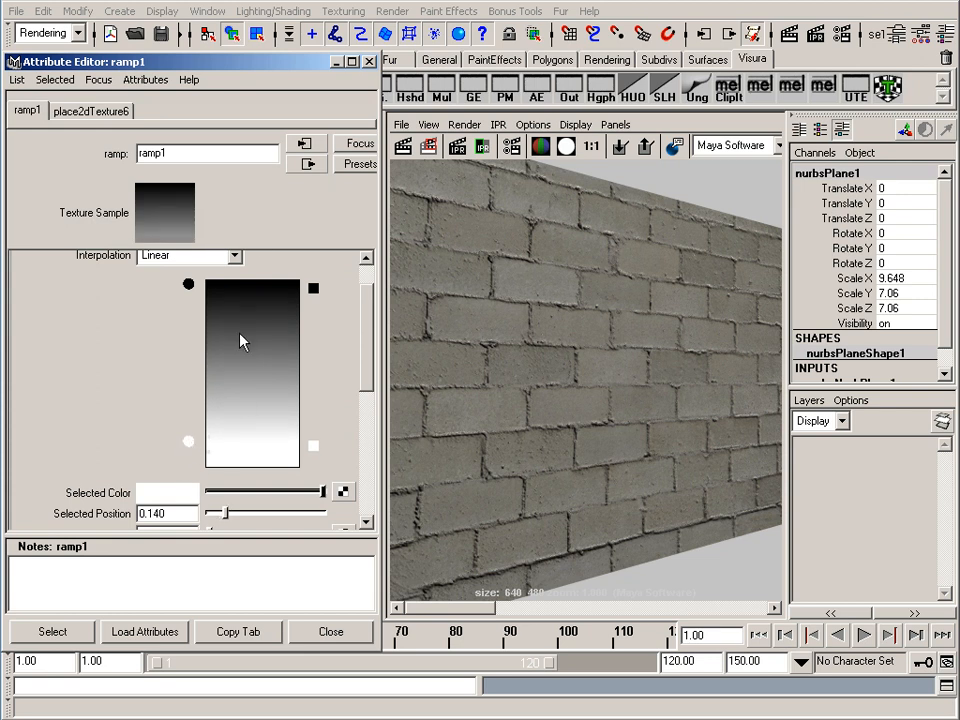
click(307, 164)
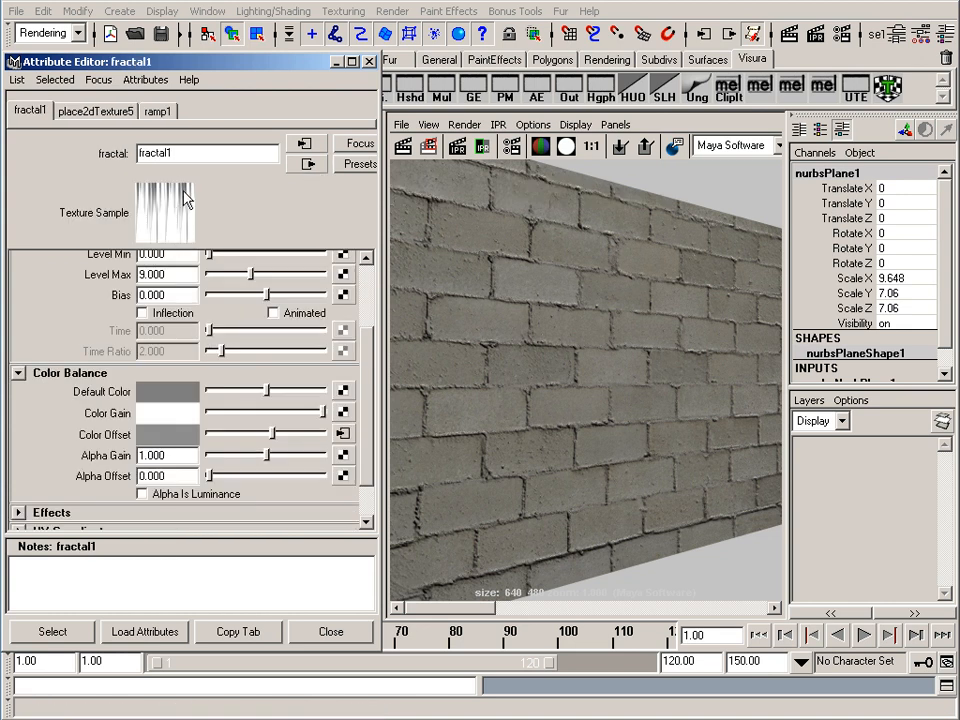
drag(368, 357, 370, 298)
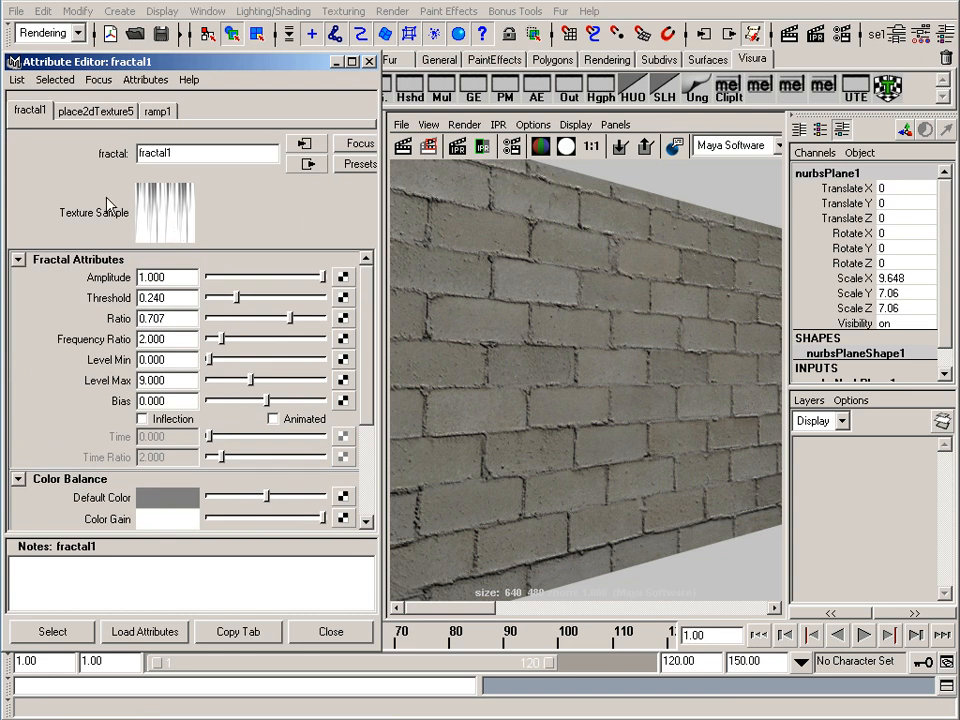
Step: Examine clamp1's Min and Max limits and go back through streak_dirt to layeredShader1
click(308, 164)
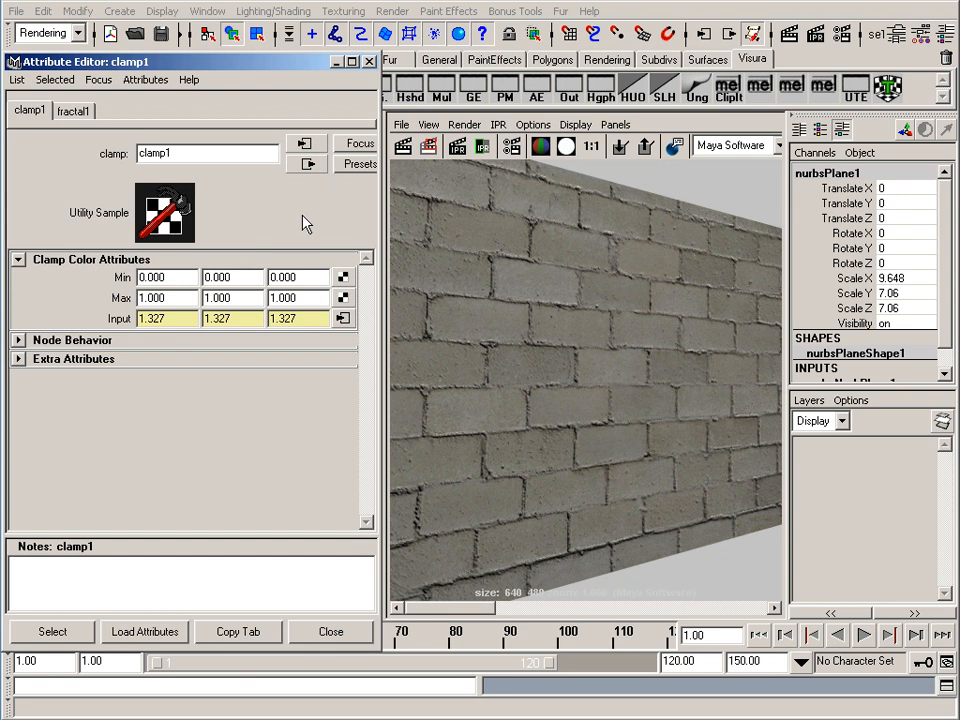
click(310, 164)
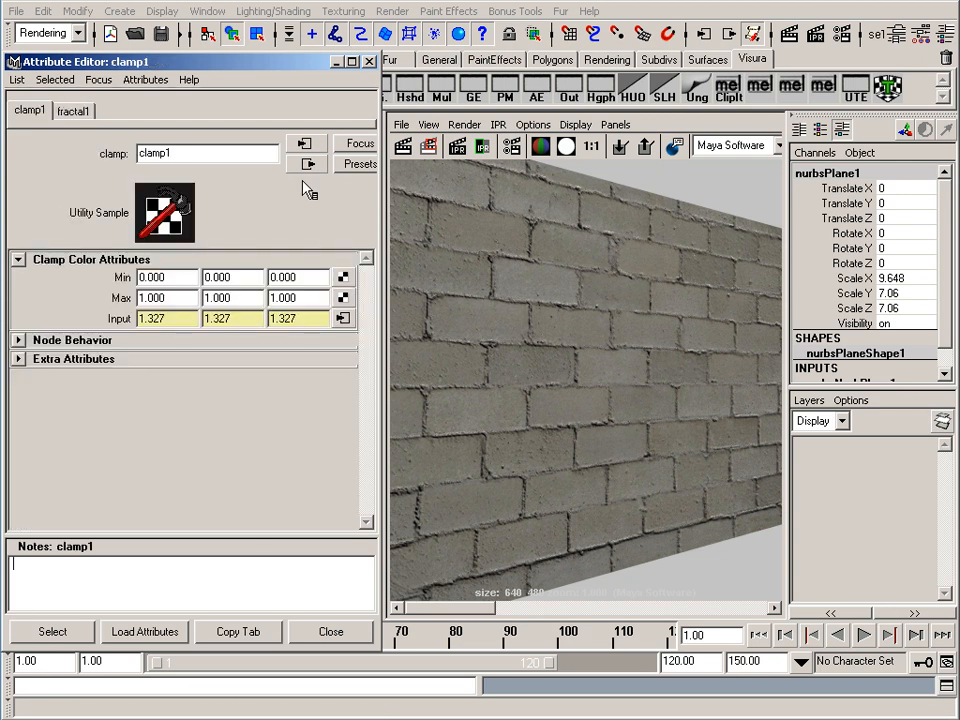
click(310, 165)
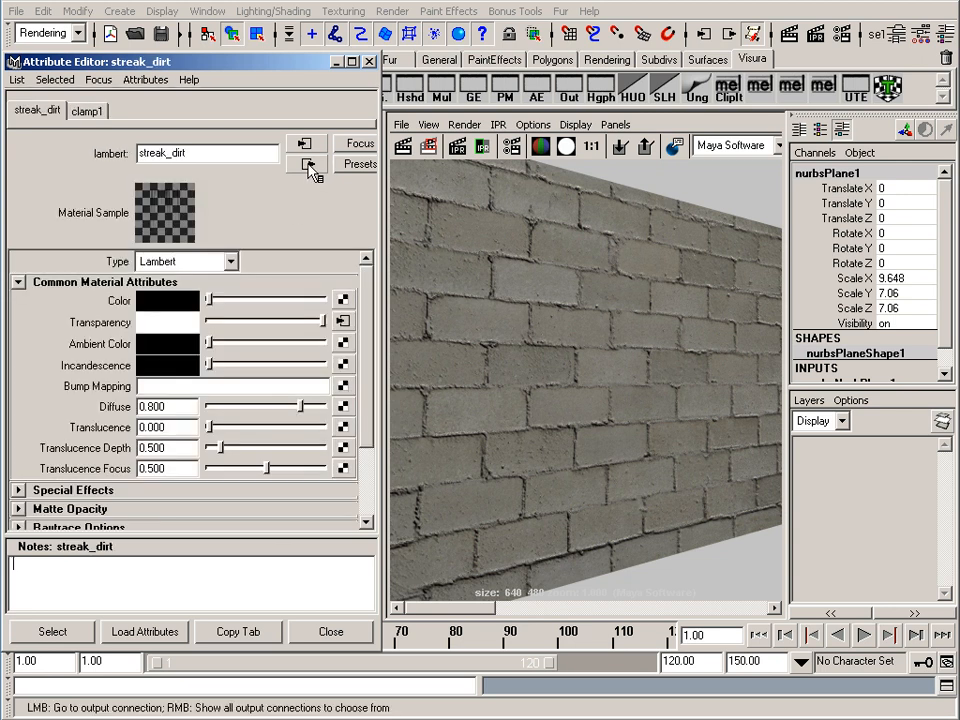
click(310, 165)
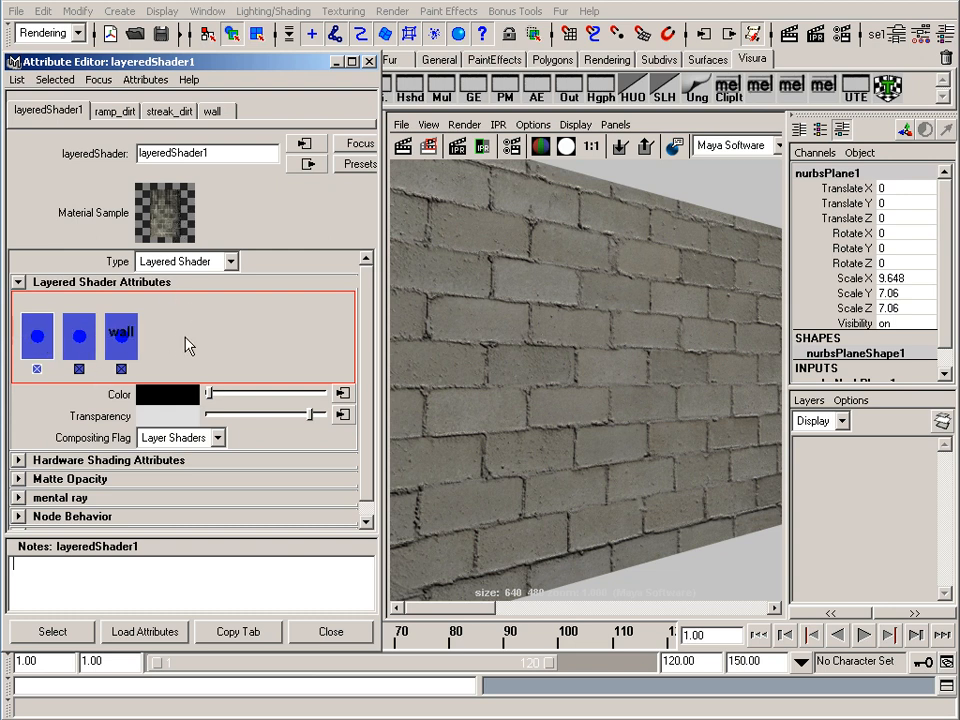
Step: Open the ramp_dirt layer's material and examine the gradient and HSV Color Noise settings of ramp3 mapped to its Transparency
click(345, 393)
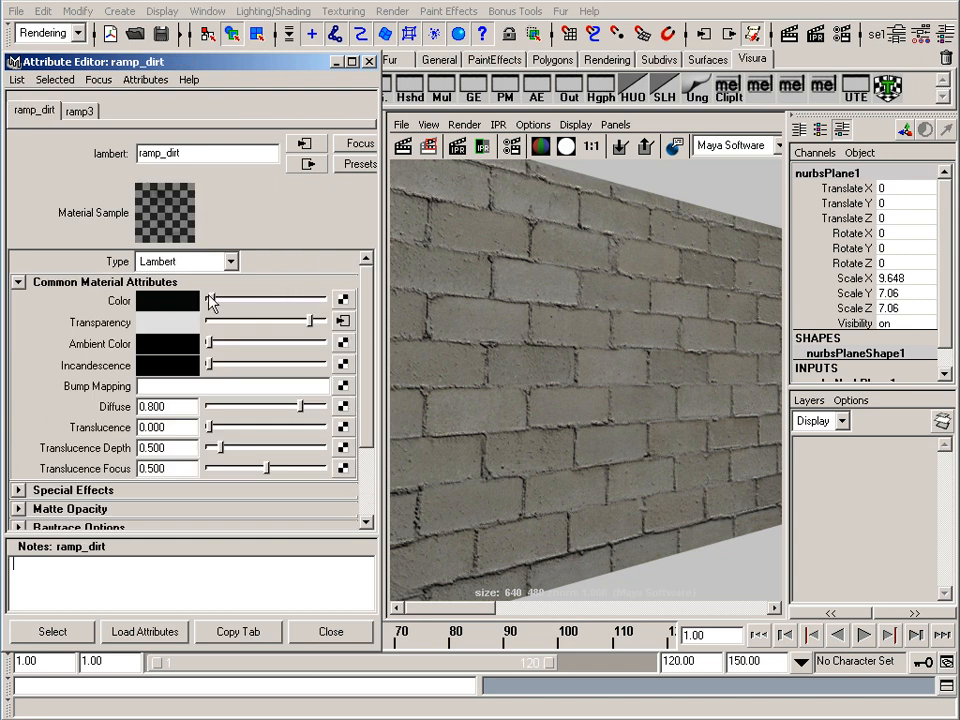
click(343, 320)
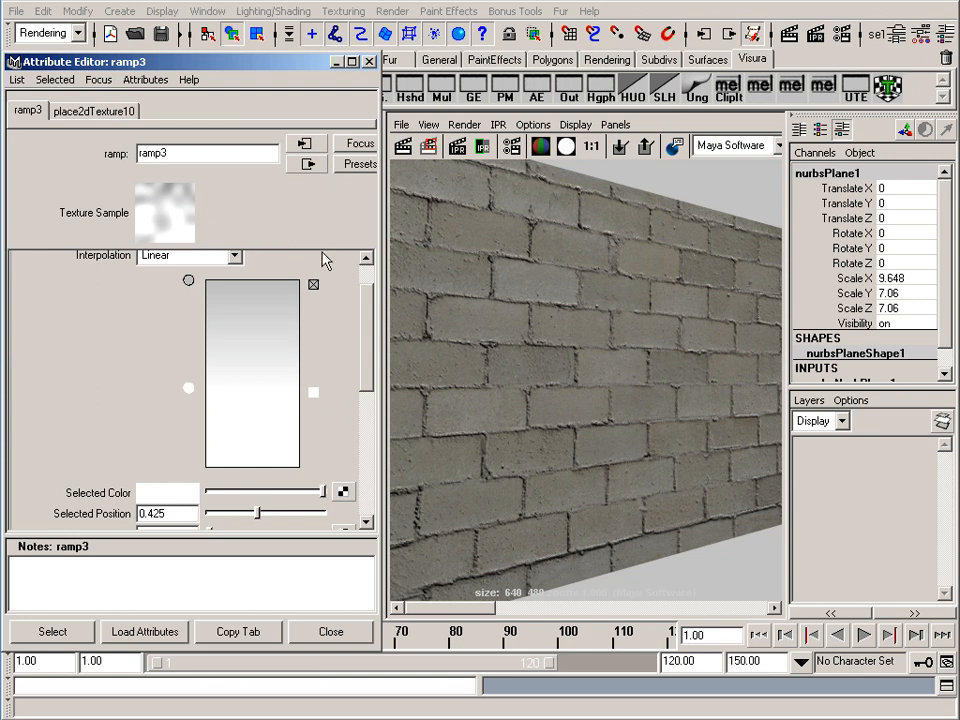
scroll(368, 317, down, 1)
scroll(368, 317, up, 2)
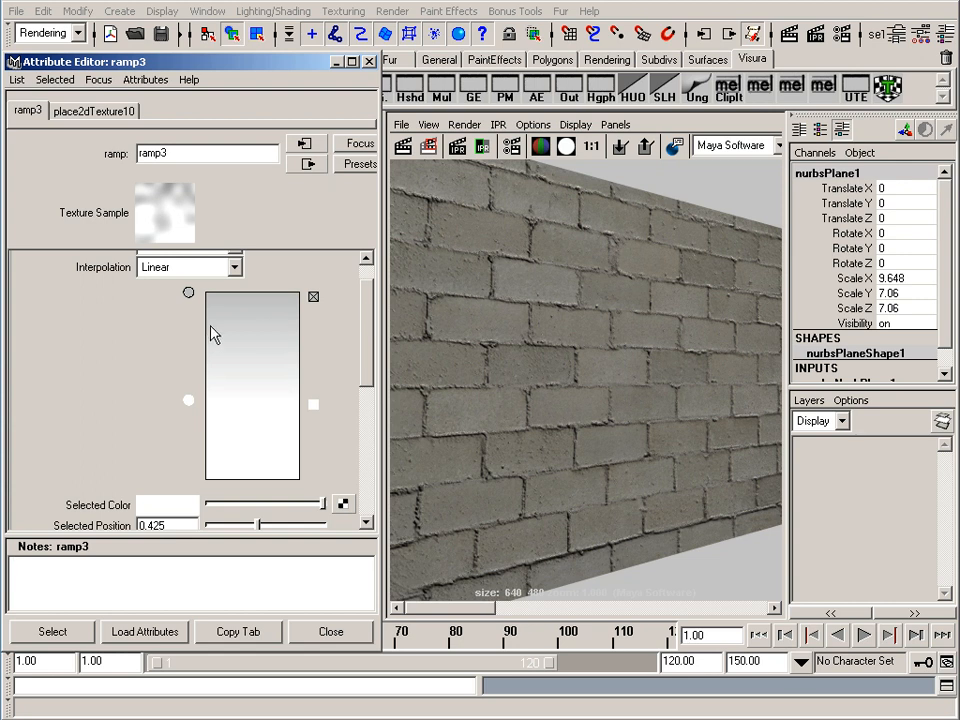
scroll(372, 345, down, 1)
scroll(371, 337, up, 2)
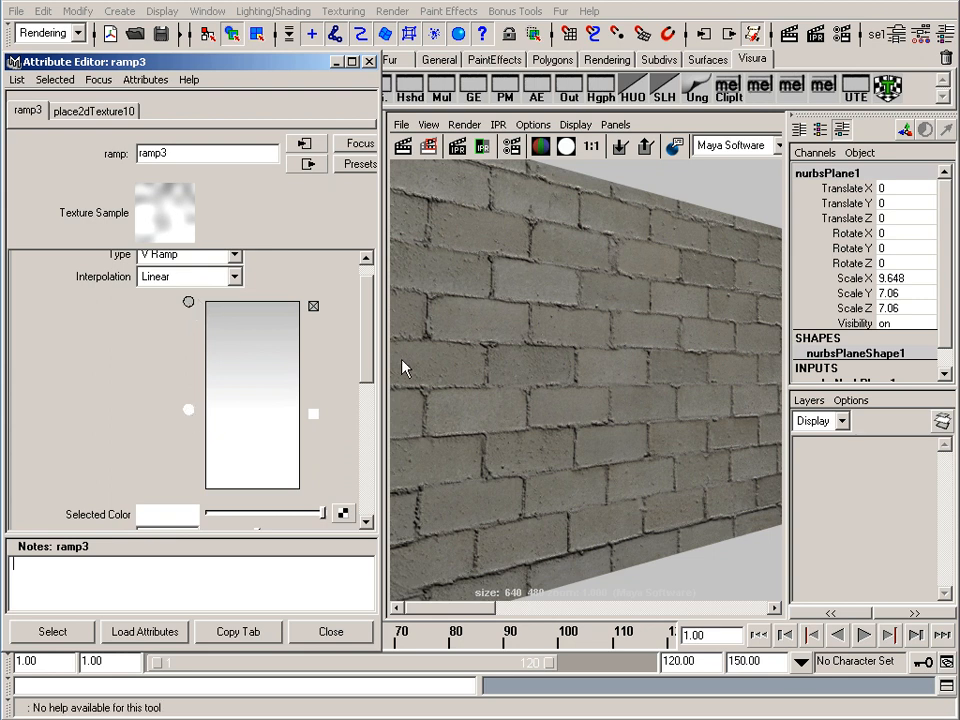
scroll(370, 345, down, 1)
drag(370, 345, 371, 441)
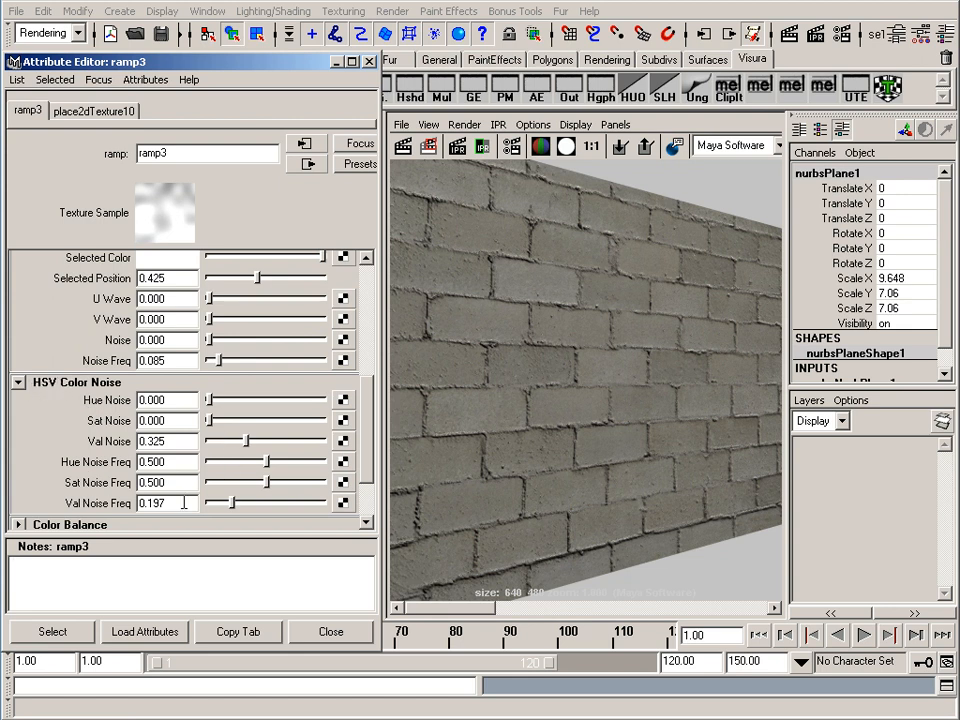
Step: Lower ramp3's Val Noise slightly and display the stored render of the wall with dark dirt streaks
mouse_move(242, 448)
mouse_down()
mouse_move(222, 450)
mouse_move(278, 448)
mouse_move(270, 439)
mouse_move(239, 445)
mouse_up()
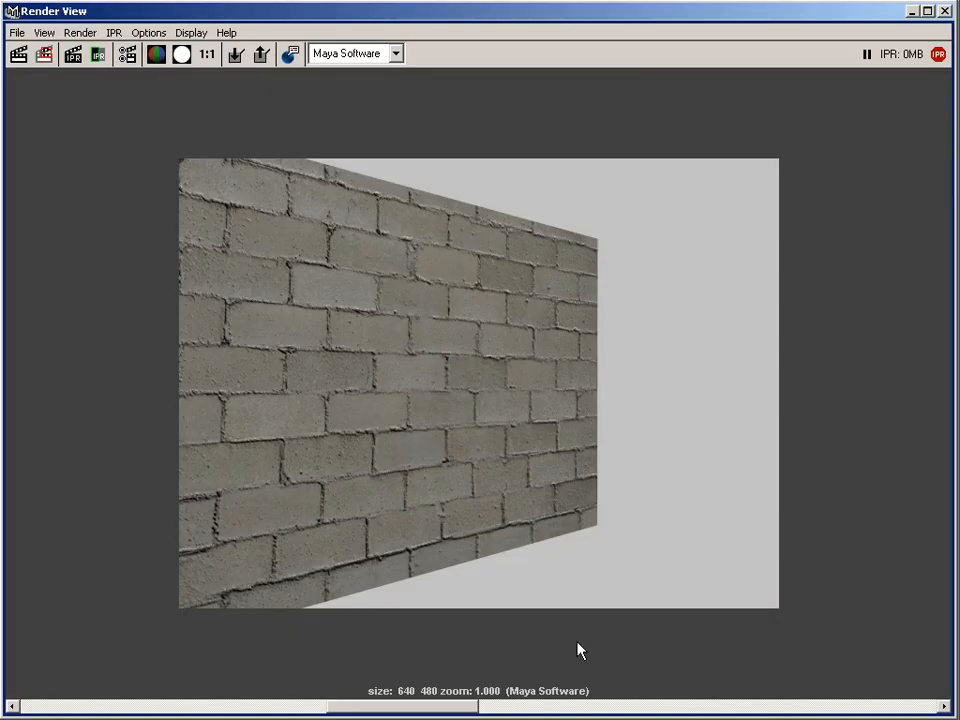
drag(422, 707, 269, 700)
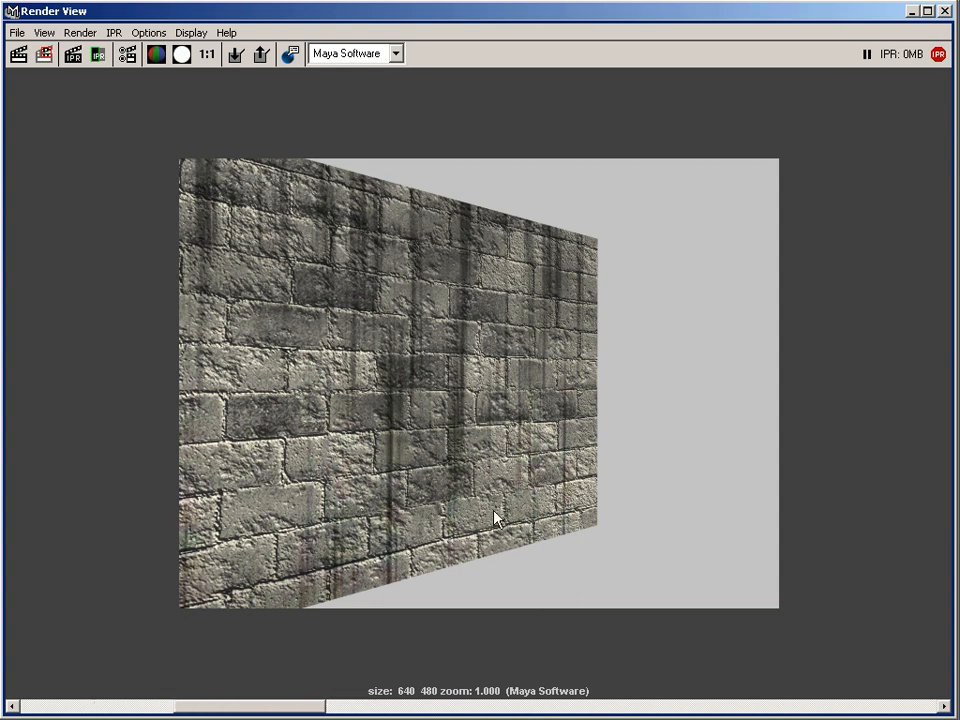